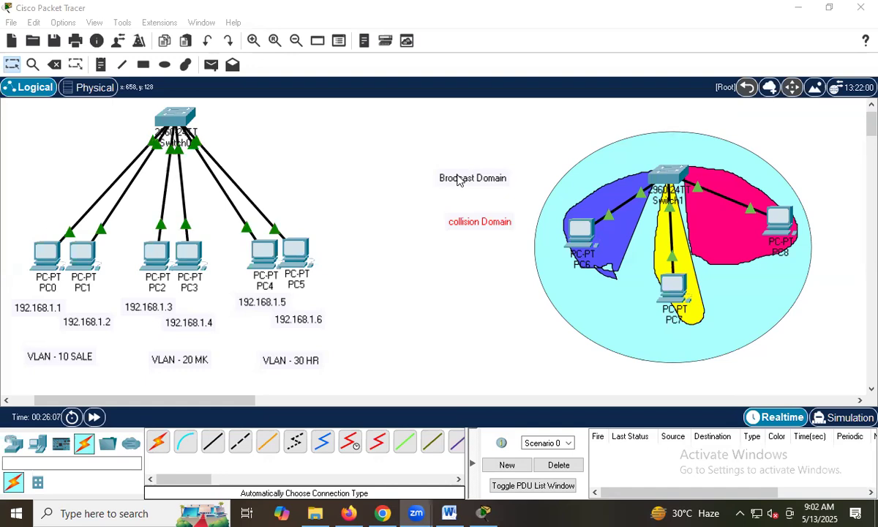
Move the "Brodcast Domain" label above Switch1 inside the cyan ellipse and the "collision Domain" label onto the blue area by PC6.
drag(463, 168, 656, 133)
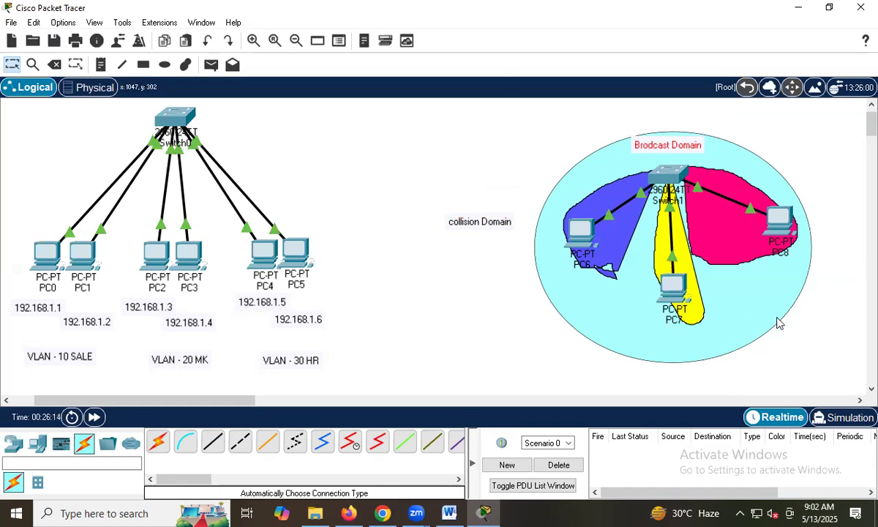
drag(483, 224, 611, 209)
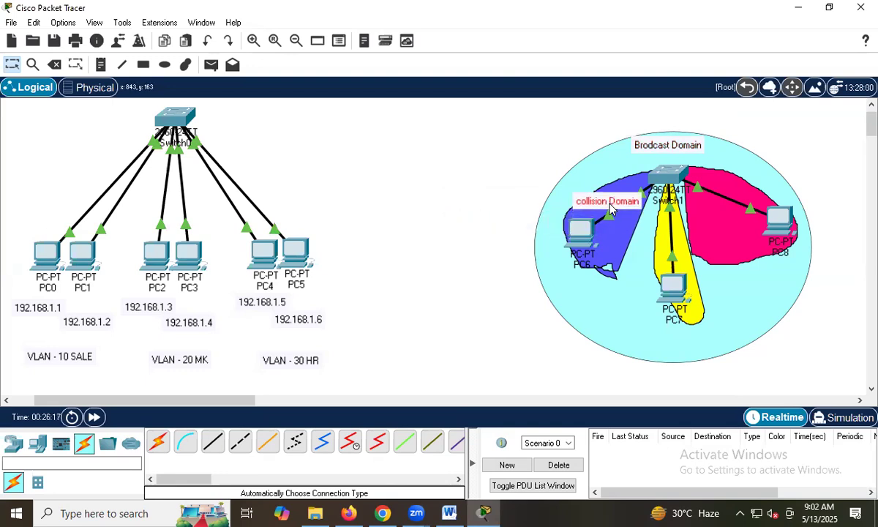
Copy the "collision Domain" label text and place it as notes on the pink area by PC8 and the yellow area by PC7.
double_click(612, 210)
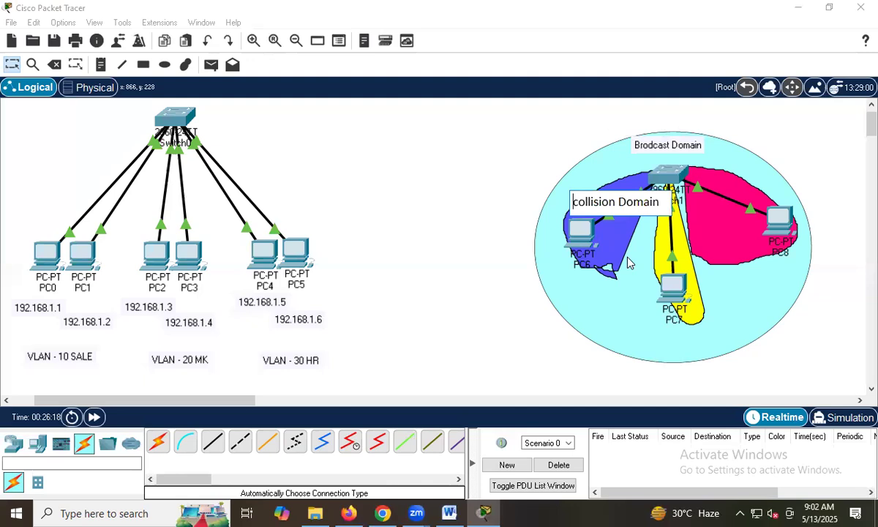
key(ctrl+a)
key(ctrl+c)
click(464, 240)
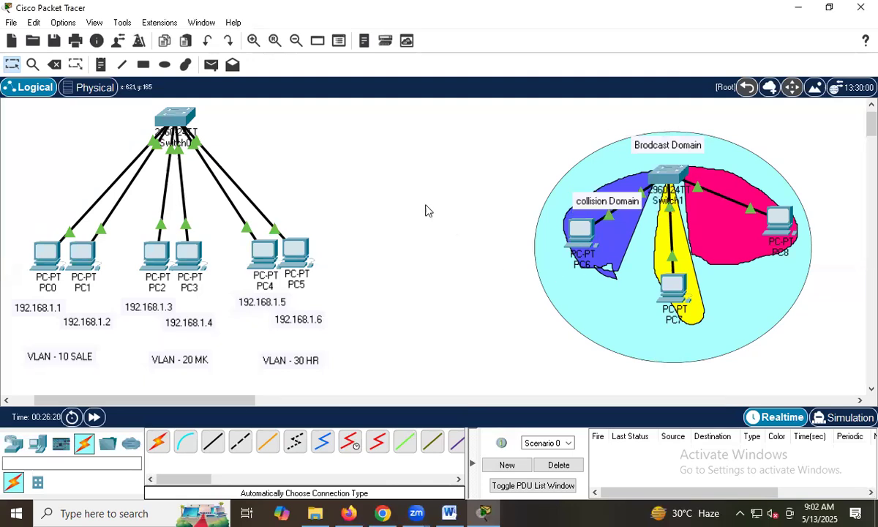
click(100, 65)
click(707, 213)
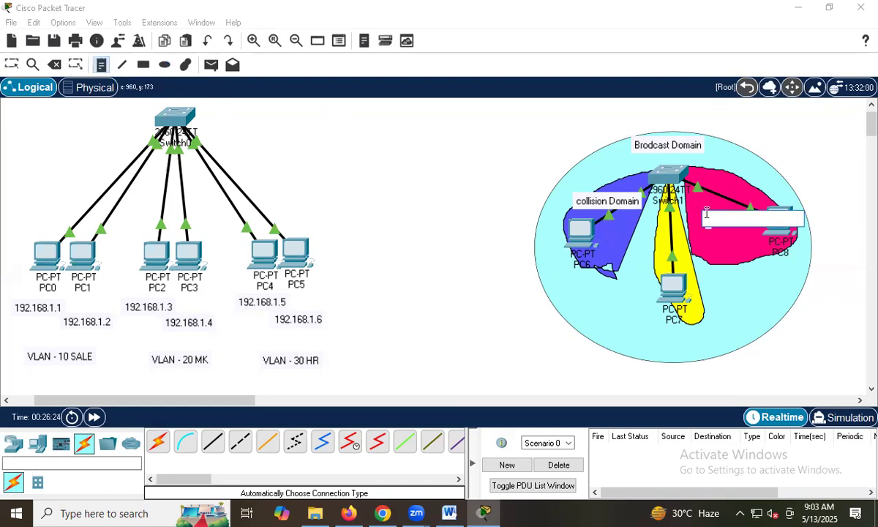
key(ctrl+v)
click(656, 253)
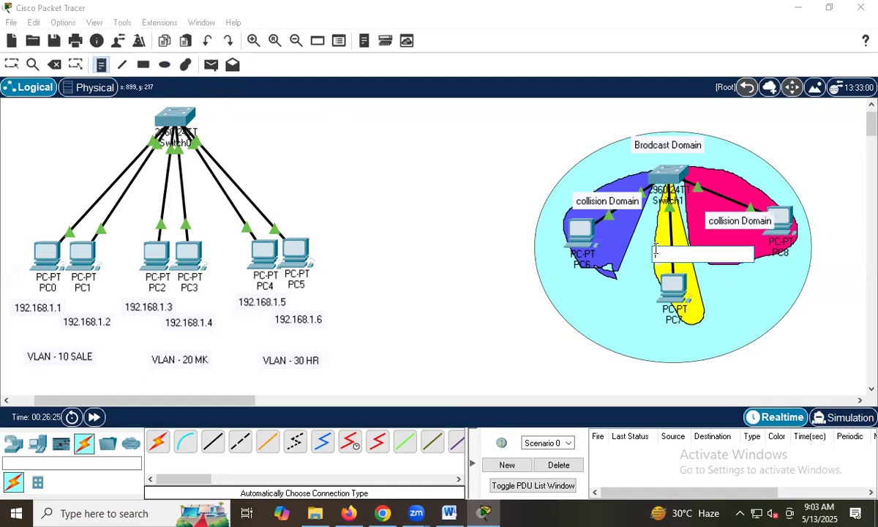
key(ctrl+v)
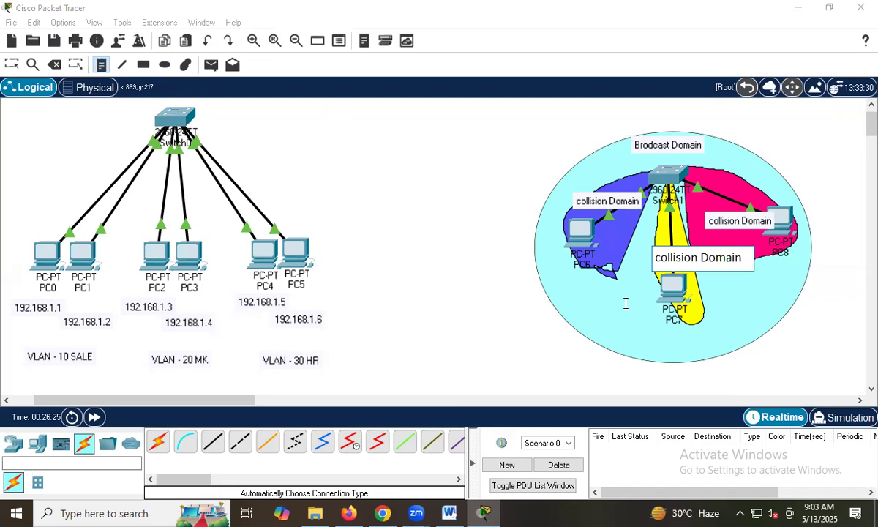
click(470, 355)
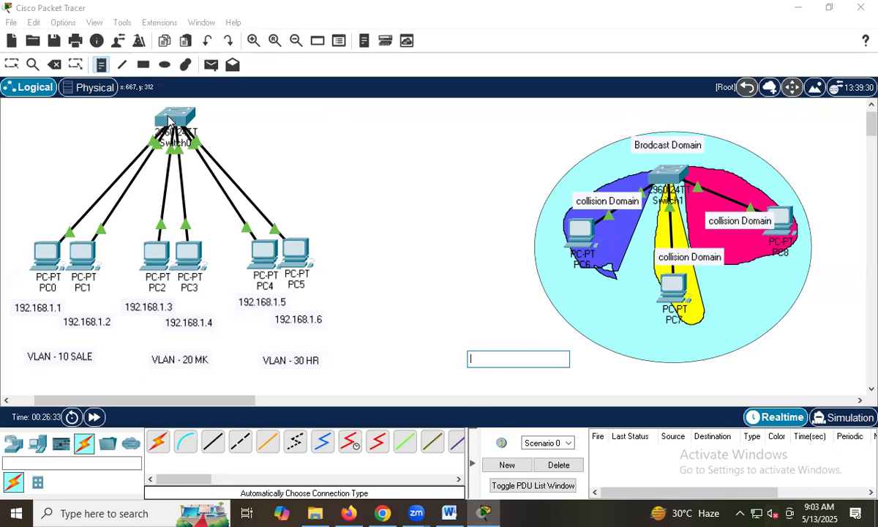
scroll(225, 116, up, 1)
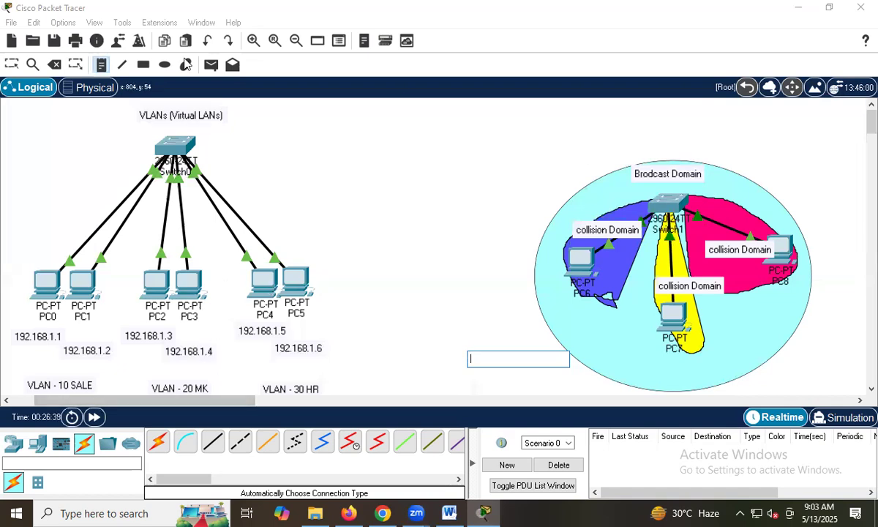
click(14, 65)
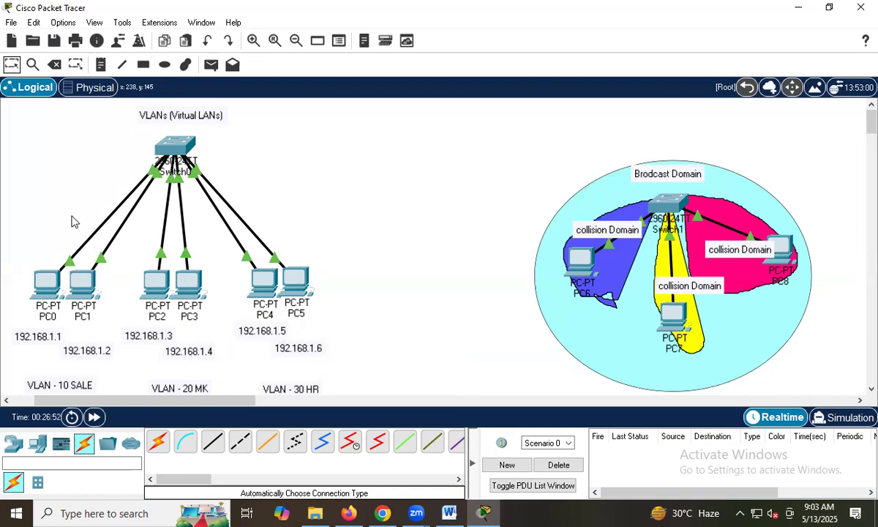
Assign PC0 the static IPv4 address 192.168.1.1 with subnet mask 255.255.255.0.
click(46, 282)
click(308, 45)
click(253, 76)
click(372, 136)
text(192.168.1.1)
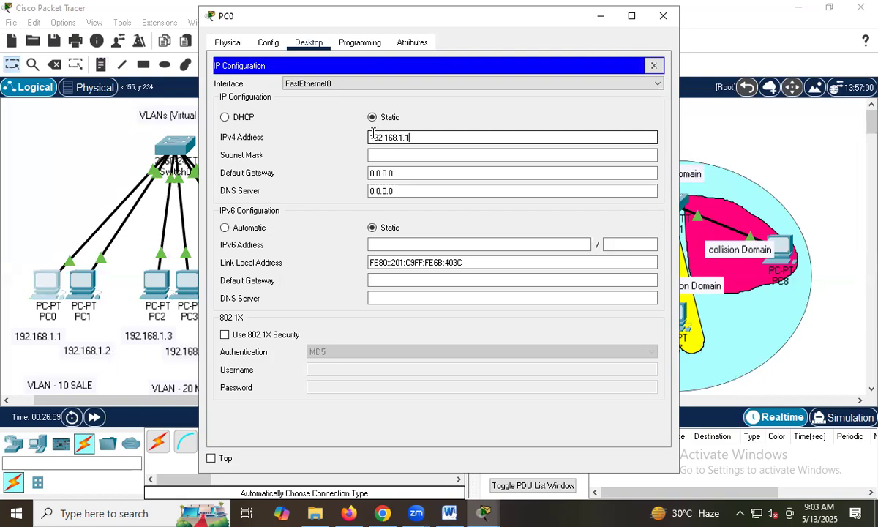
key(Tab)
click(661, 18)
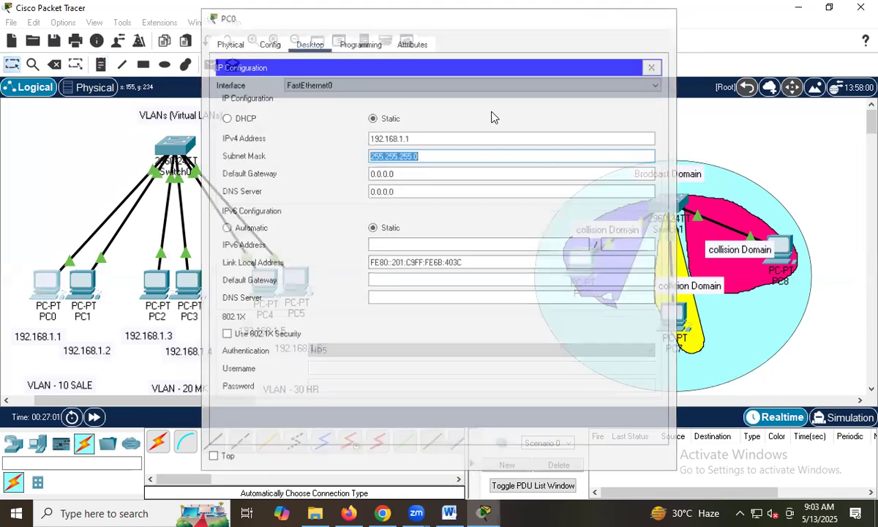
Assign PC1 the static IPv4 address 192.168.1.2 with subnet mask 255.255.255.0.
click(82, 282)
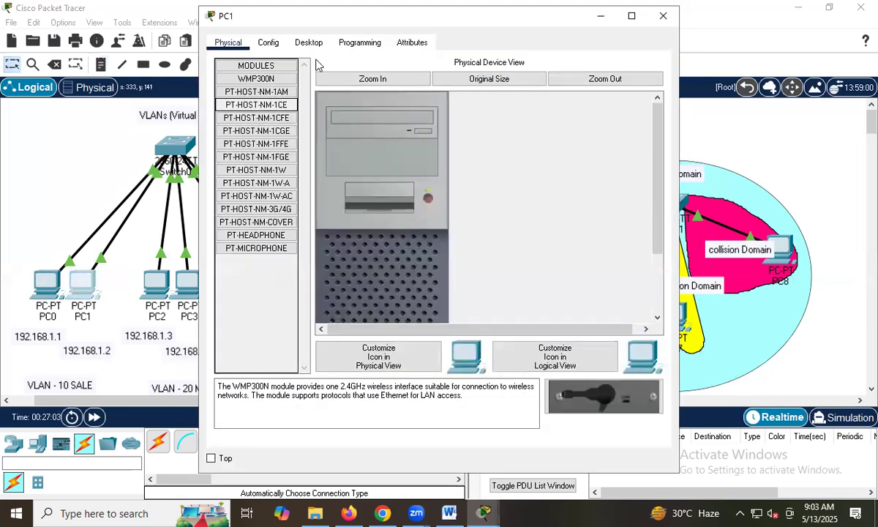
click(308, 42)
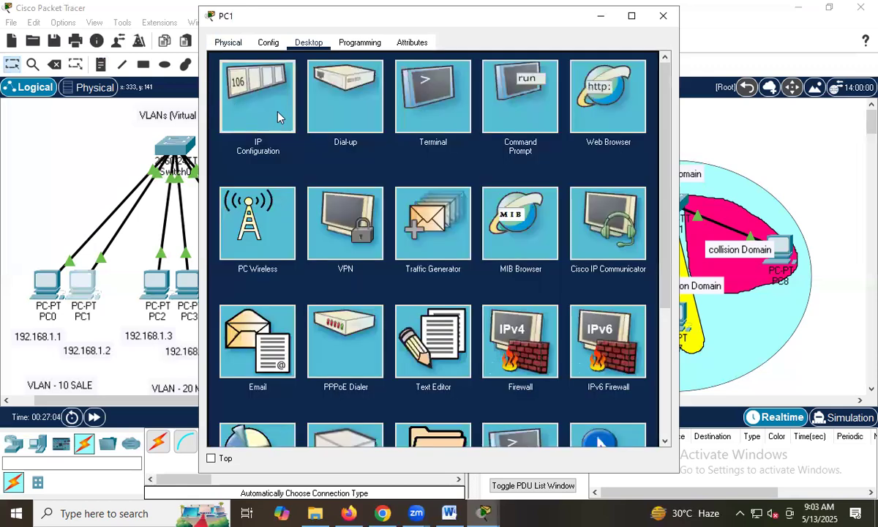
click(278, 117)
click(380, 137)
text(192.168.1.2)
key(Tab)
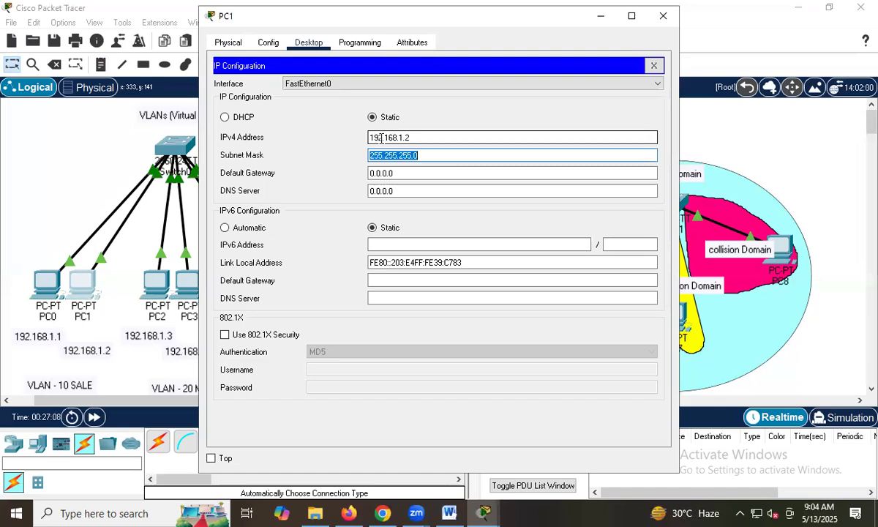
click(663, 15)
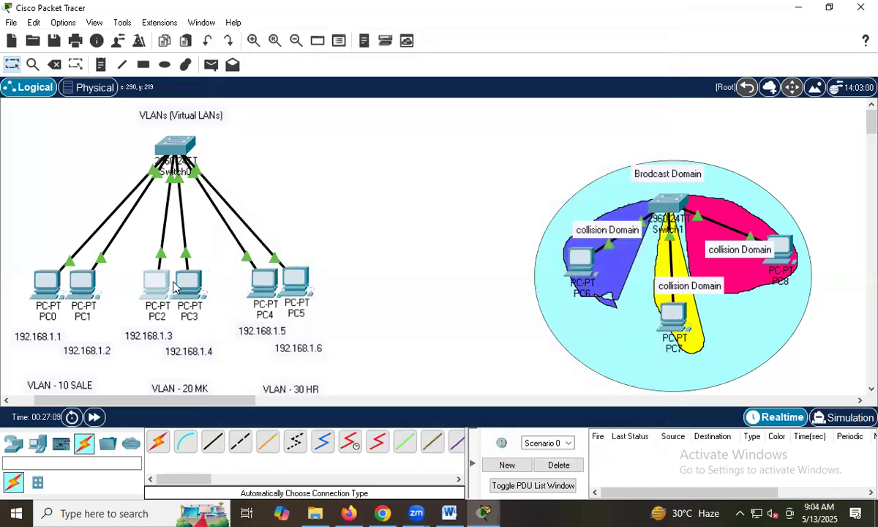
Assign PC2 the static IPv4 address 192.168.1.3 with subnet mask 255.255.255.0.
click(157, 284)
click(314, 46)
click(271, 95)
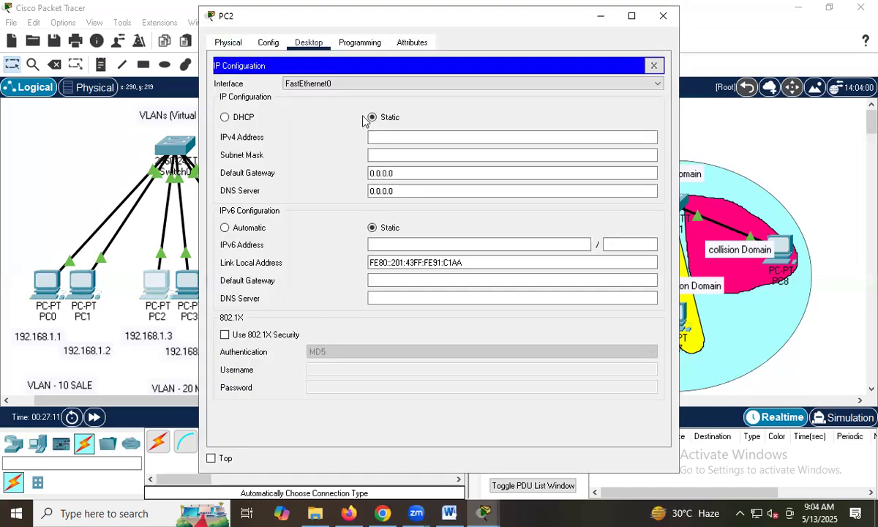
click(389, 133)
text(192.168.1.3)
key(Tab)
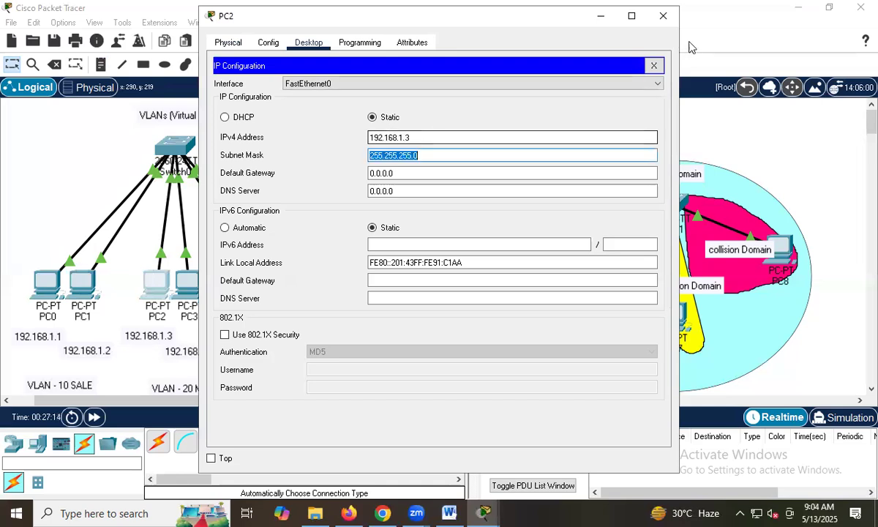
click(671, 21)
Assign PC3 the static IPv4 address 192.168.1.4 with subnet mask 255.255.255.0.
click(198, 290)
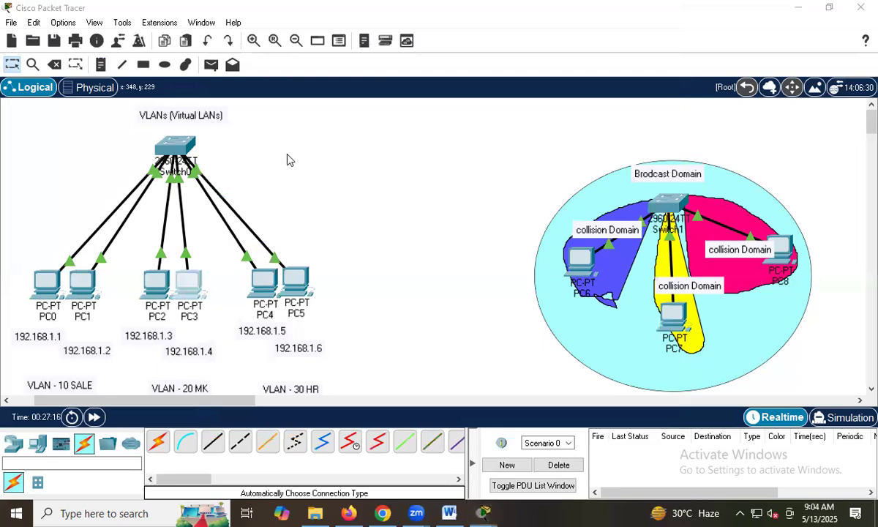
click(309, 42)
click(241, 86)
click(387, 135)
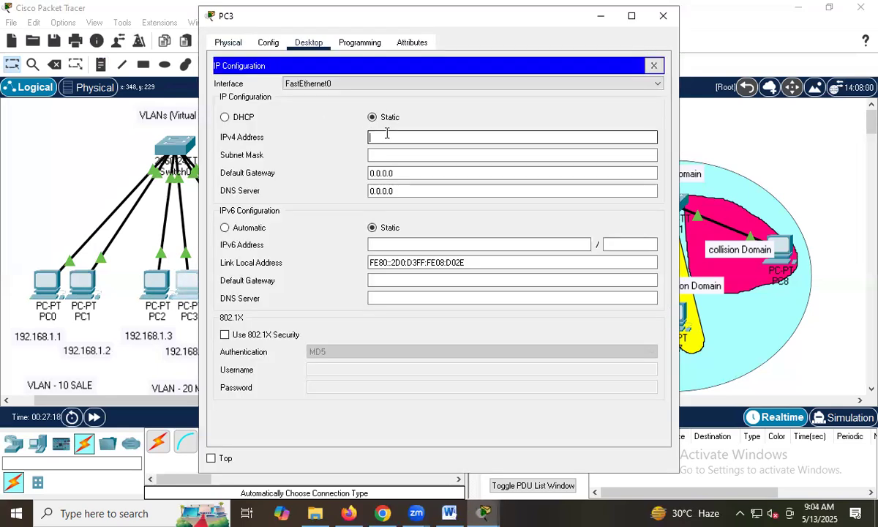
text(192.168.1.4)
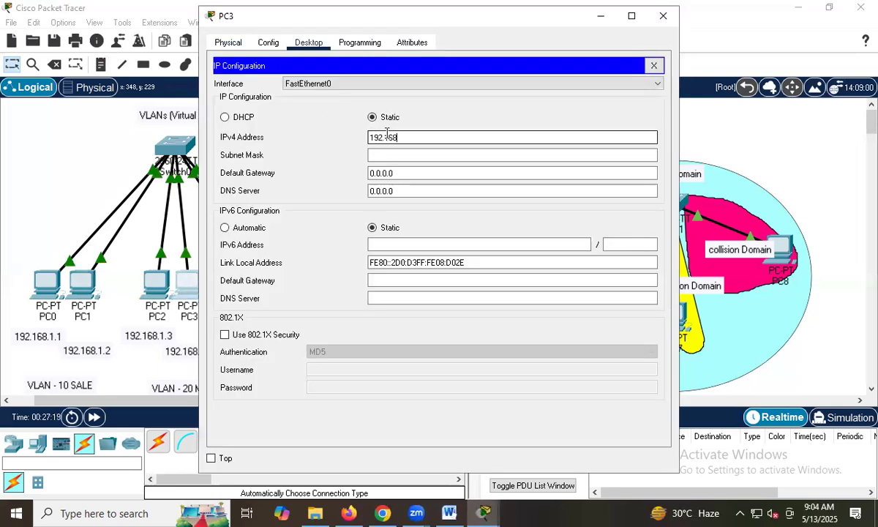
key(Tab)
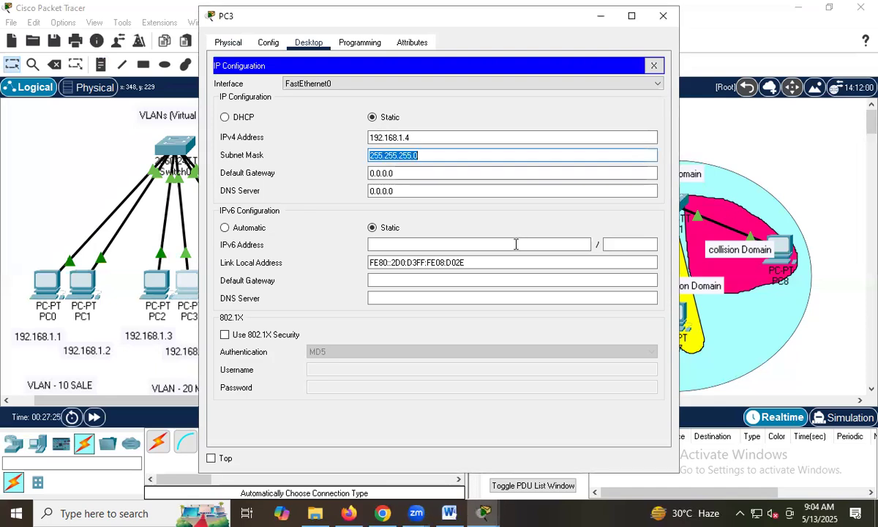
click(434, 173)
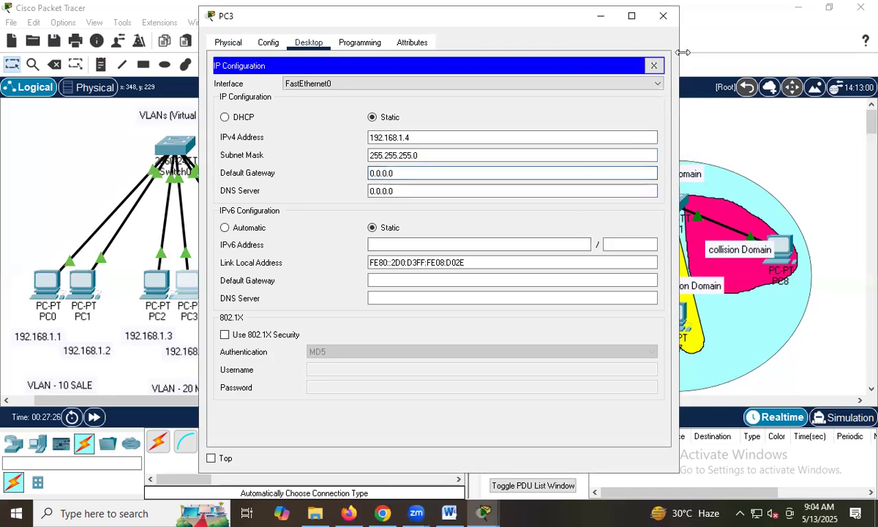
click(664, 16)
Assign PC4 the static IPv4 address 192.168.1.5 with its default subnet mask.
click(258, 286)
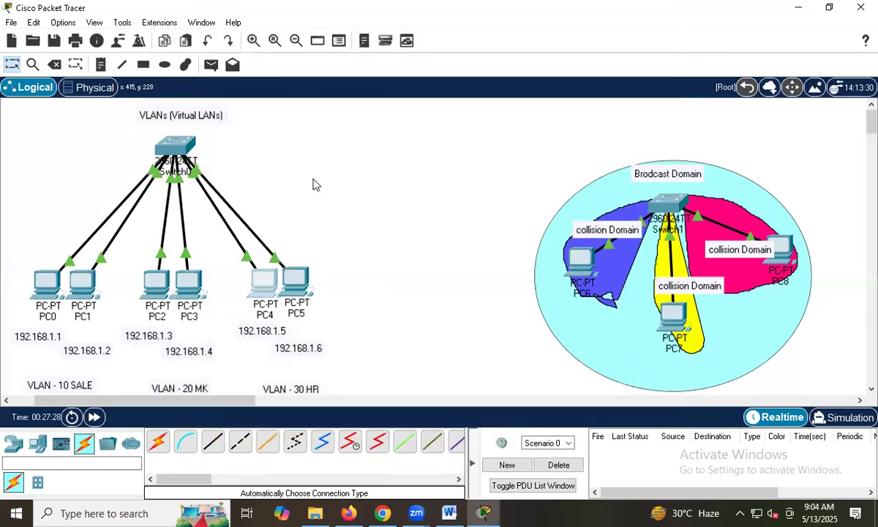
click(309, 42)
click(244, 110)
click(397, 137)
text(192.168.1.5)
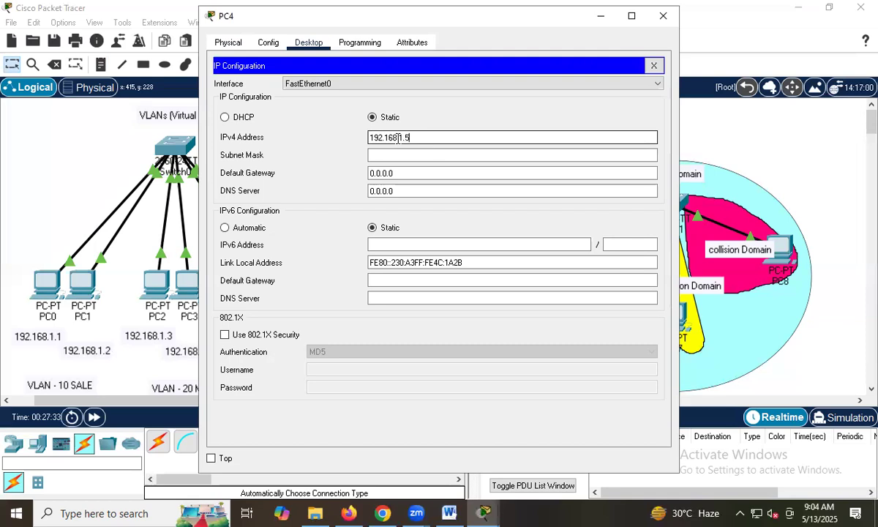
key(Tab)
click(663, 15)
Assign PC5 the static IPv4 address 192.168.1.6 with subnet mask 255.255.255.0.
click(294, 280)
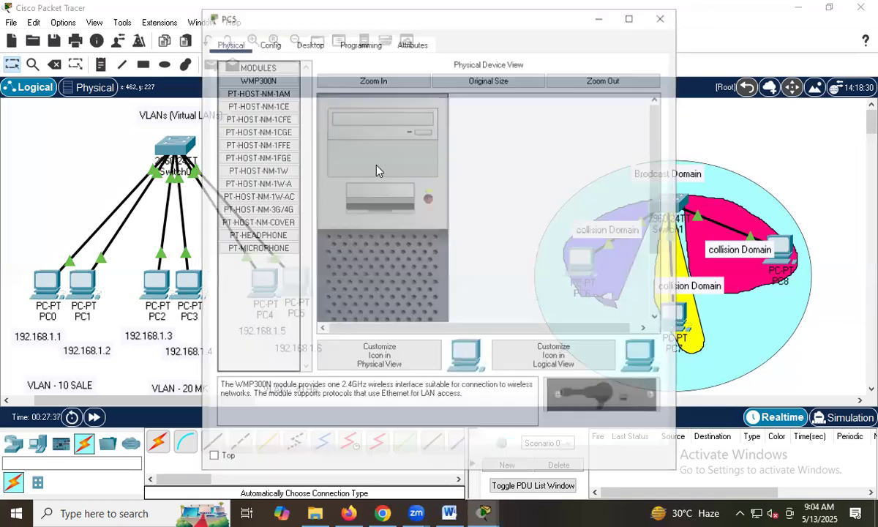
click(310, 44)
click(242, 81)
click(400, 136)
text(192.1)
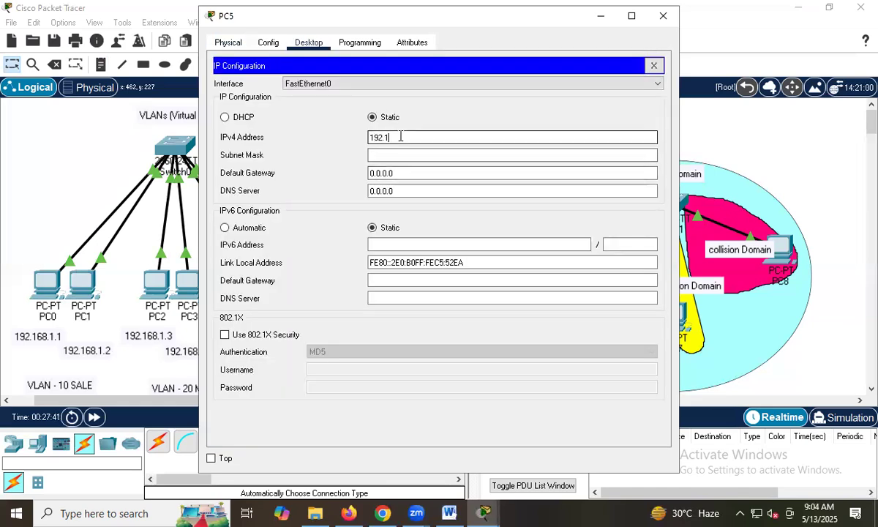
text(68.1.6)
key(Tab)
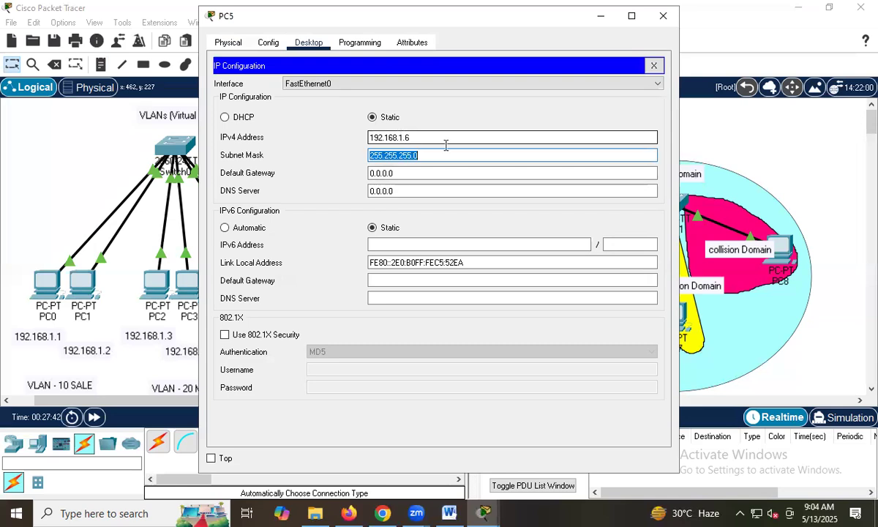
click(663, 20)
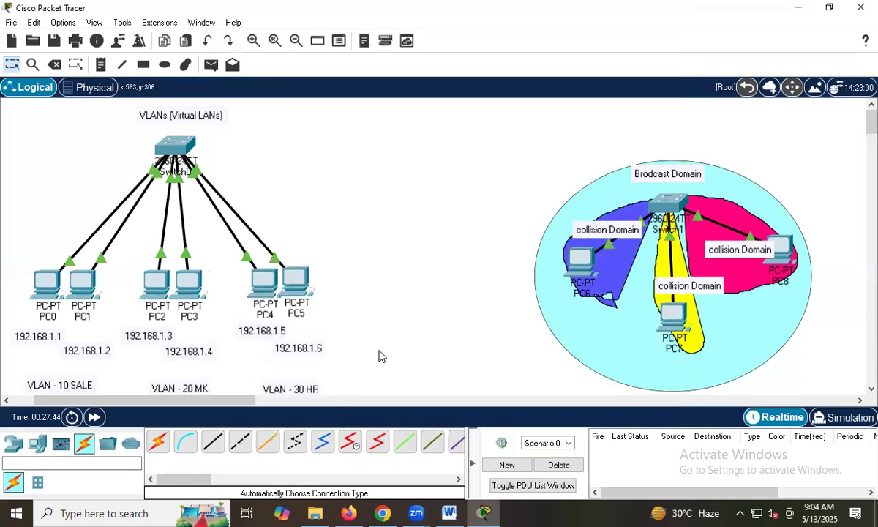
Send a simple PDU from PC0 to PC5 to test connectivity between them.
click(211, 64)
click(46, 289)
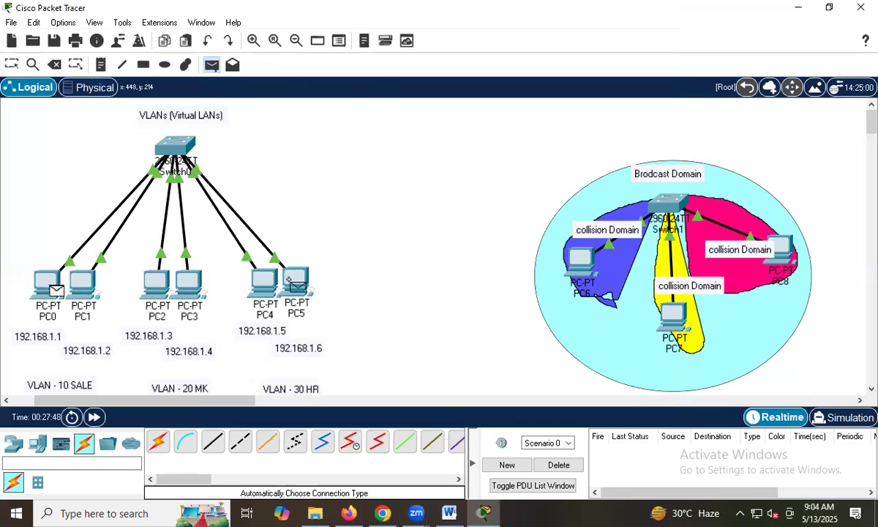
click(289, 275)
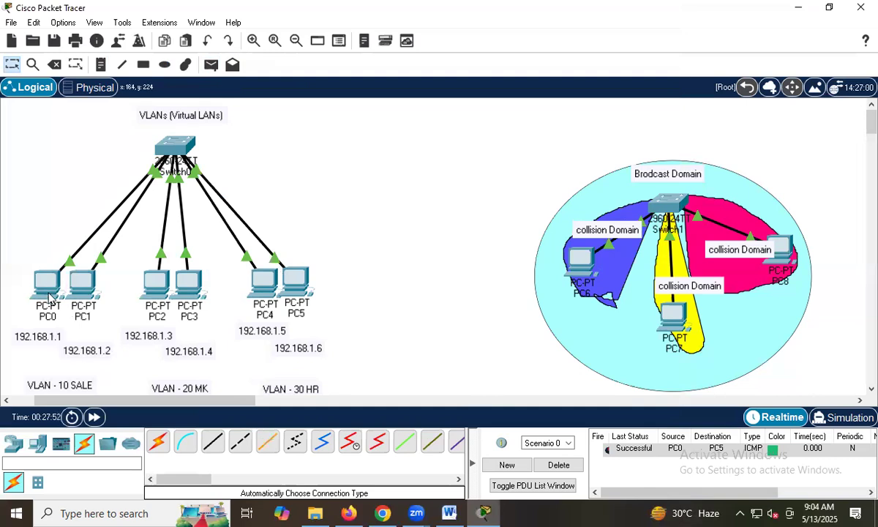
Move the VLAN - 10 SALE, VLAN - 20 MK and VLAN - 30 HR labels up closer to their PC groups.
drag(79, 390, 65, 375)
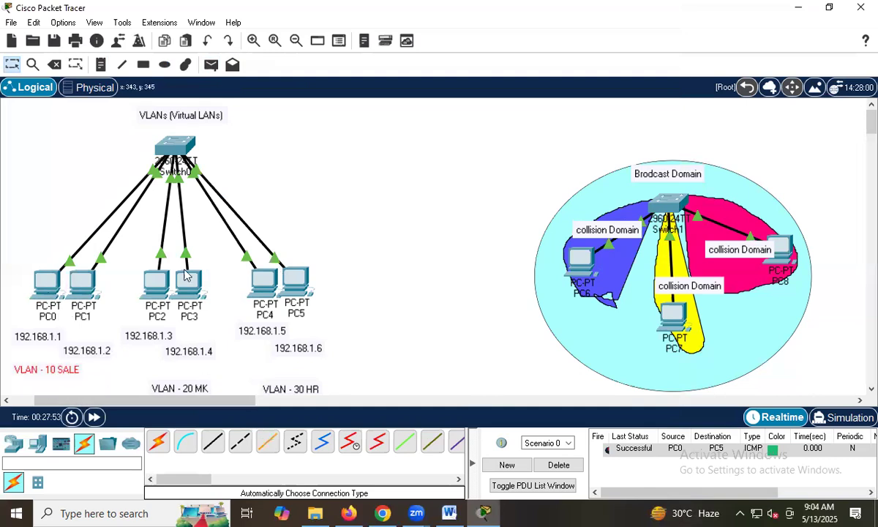
drag(194, 380, 191, 364)
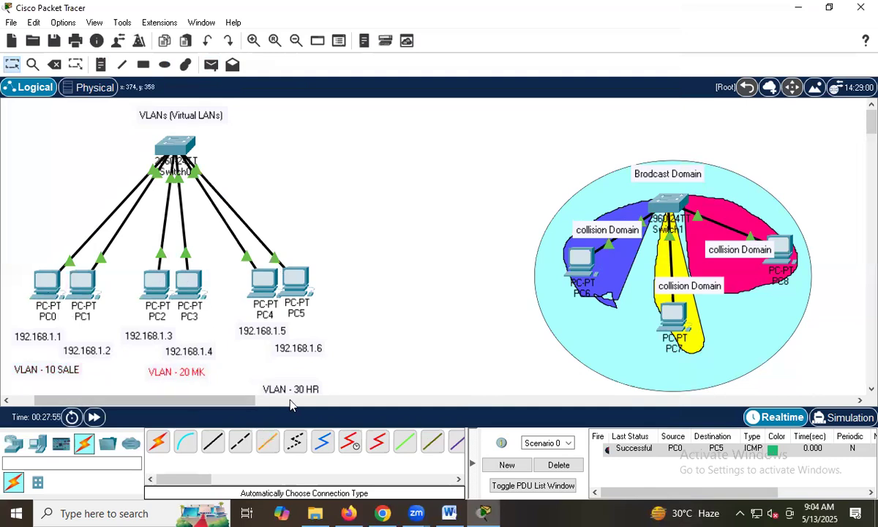
drag(297, 388, 301, 380)
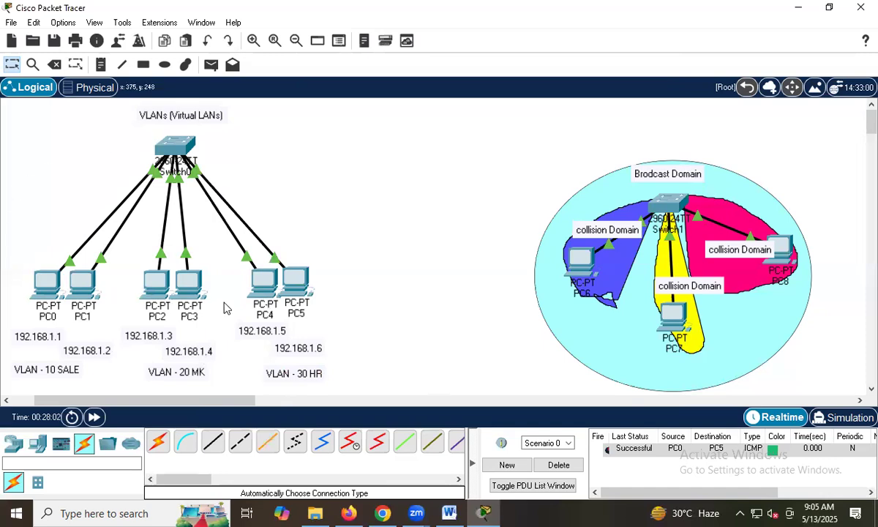
Open Switch0's command line and enter privileged EXEC mode.
click(161, 145)
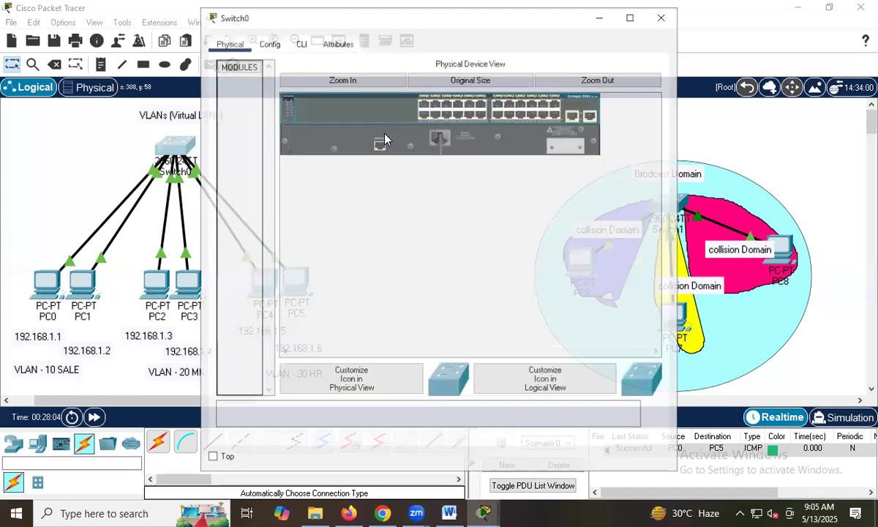
drag(412, 26, 477, 48)
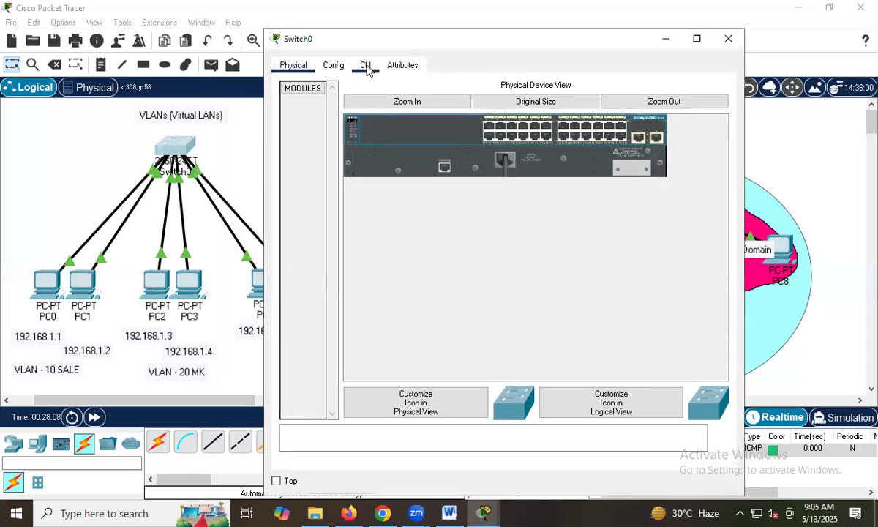
click(365, 66)
key(Return)
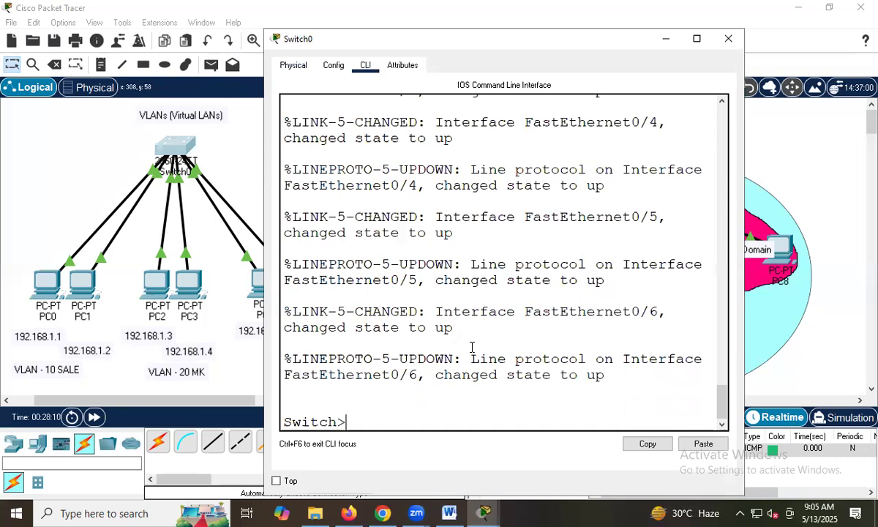
text(en)
key(Return)
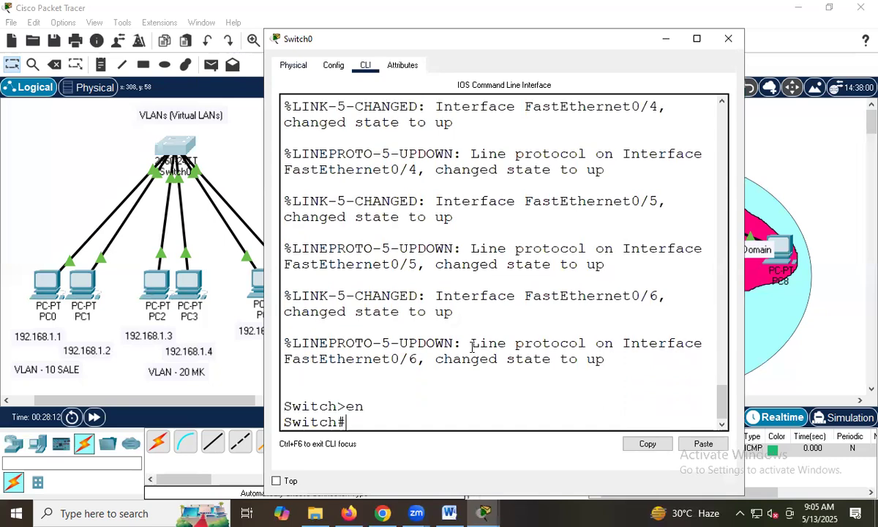
text(vl)
key(Tab)
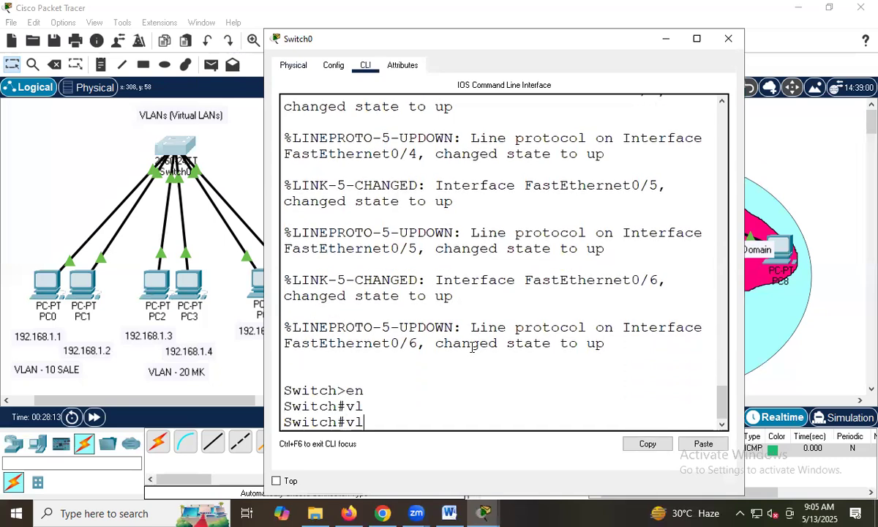
key(BackSpace)
text(la)
key(Tab)
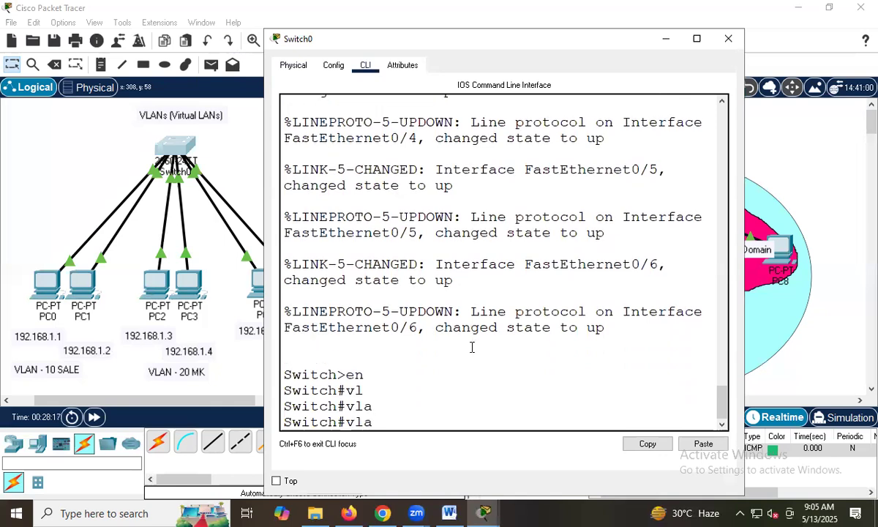
key(BackSpace)
key(BackSpace)
text(exit)
key(Return)
key(Return)
text(en)
key(Return)
Enter global configuration mode on Switch0 and create VLAN 10 with the name sale.
text(conf t)
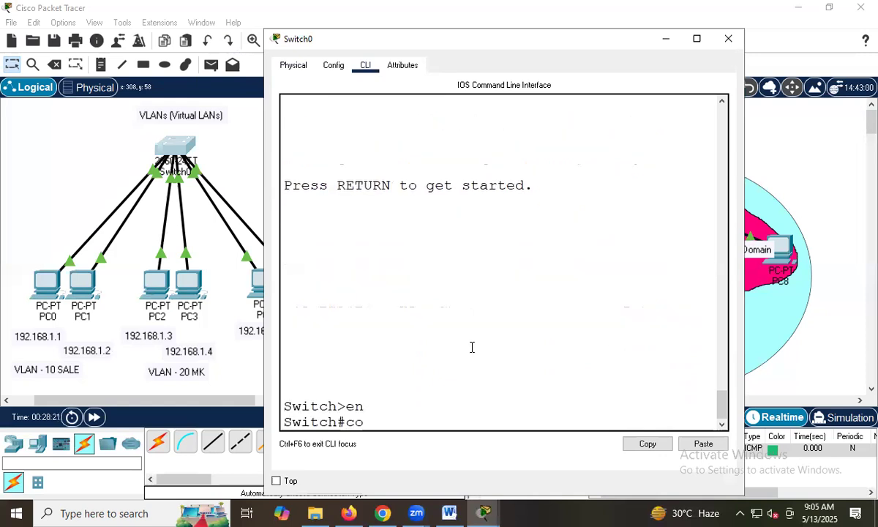
key(Return)
text(vlan 10)
key(Tab)
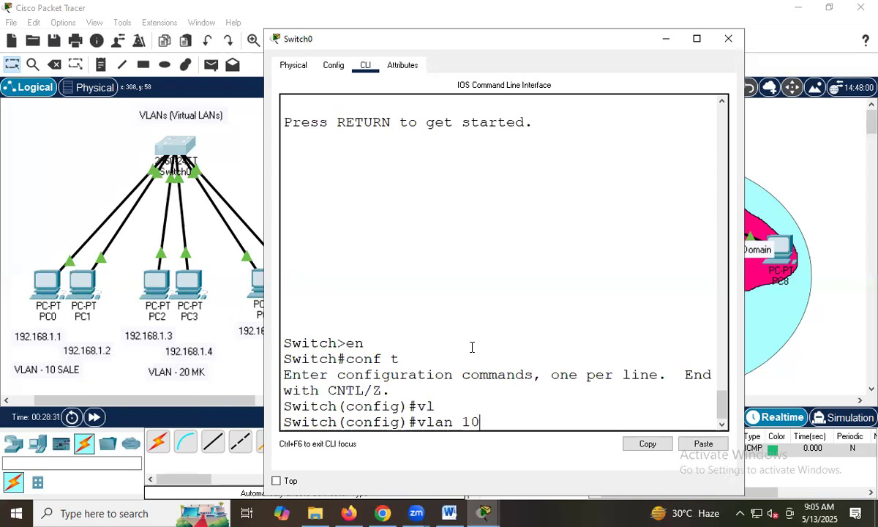
key(Return)
text(name)
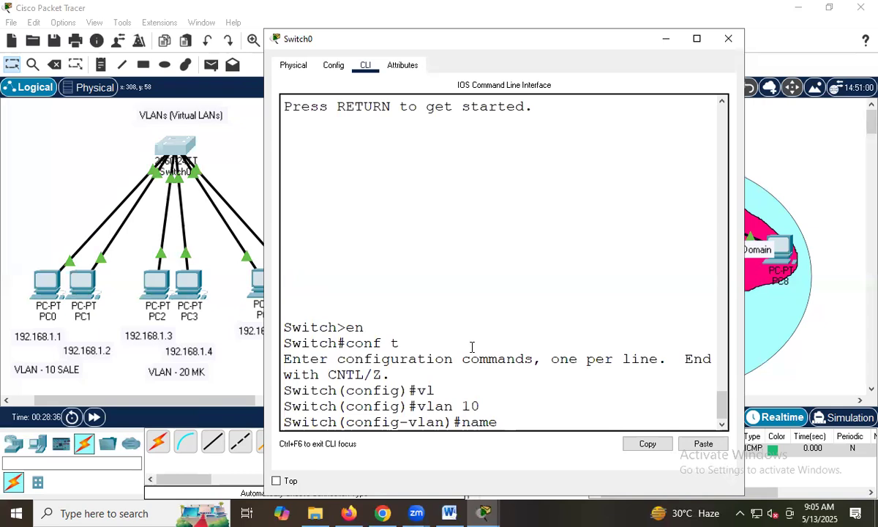
text( sale)
key(Return)
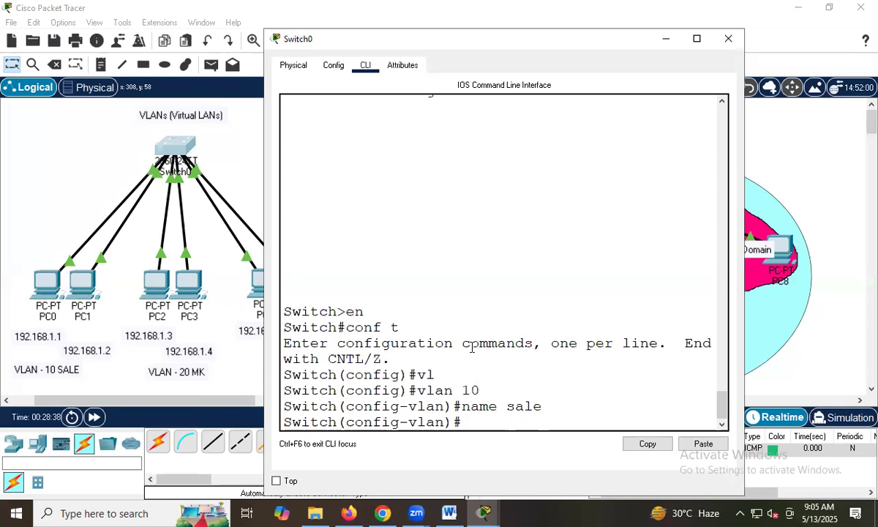
text(exit)
key(Return)
text(int)
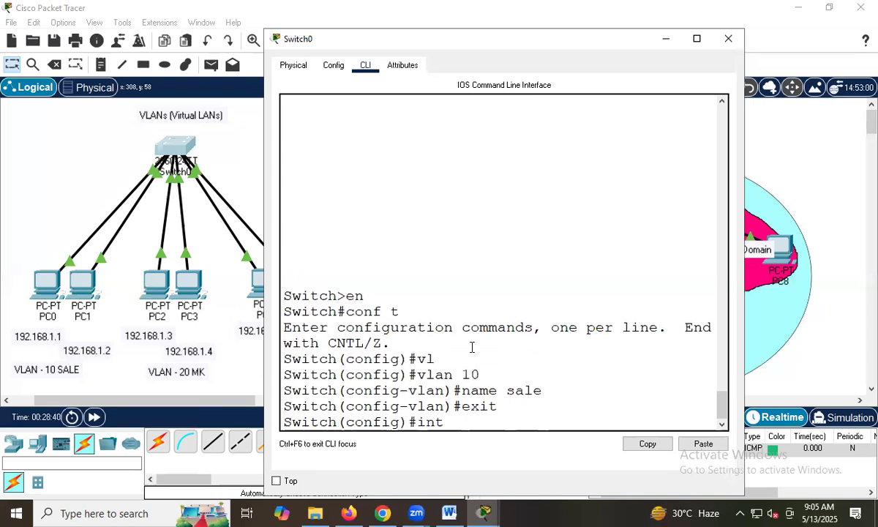
key(BackSpace)
key(BackSpace)
Create VLAN 20 on Switch0, name it mk, and leave its VLAN configuration.
text(vl)
key(Tab)
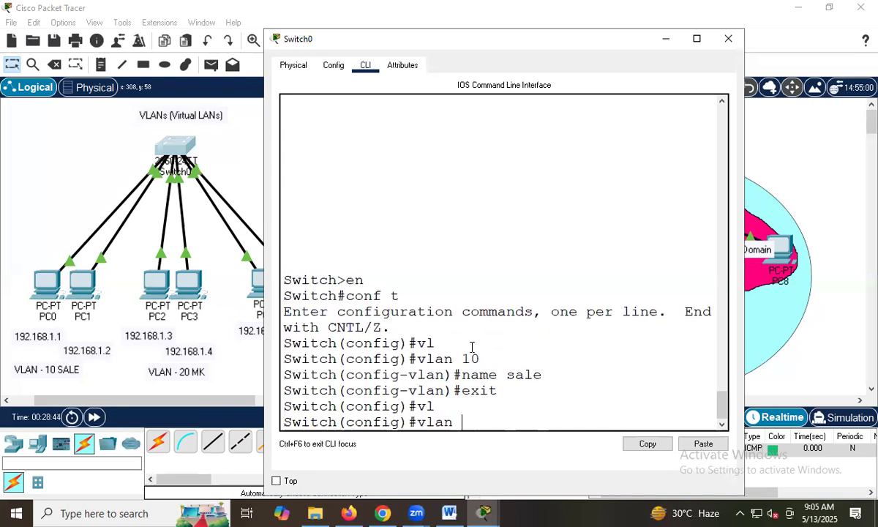
text(20)
key(Return)
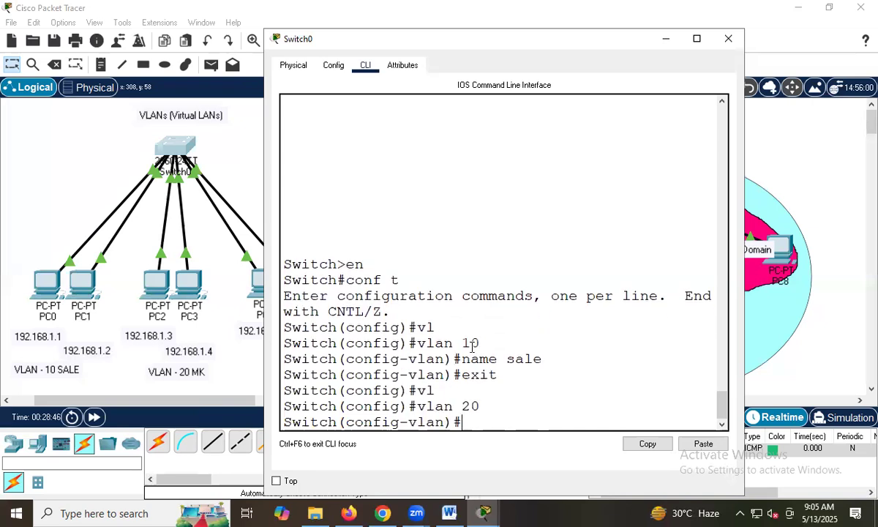
text(name mk)
key(Return)
text(exit)
key(Return)
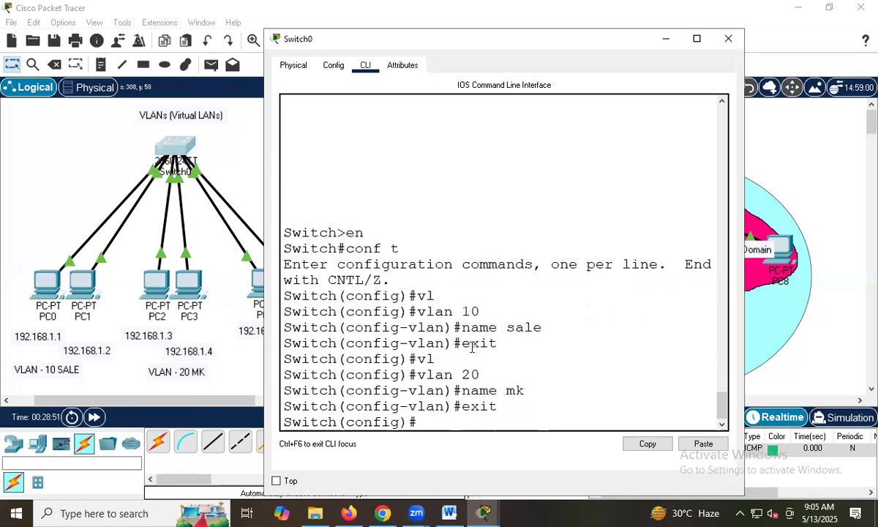
Create VLAN 30 on Switch0, name it hr, and leave its VLAN configuration.
text(vl)
key(Tab)
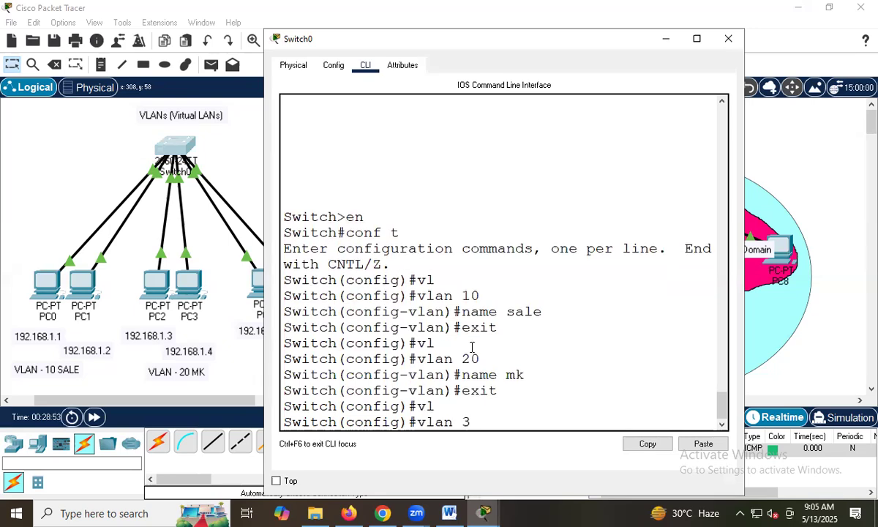
text(30)
key(Return)
text(name)
text(hr)
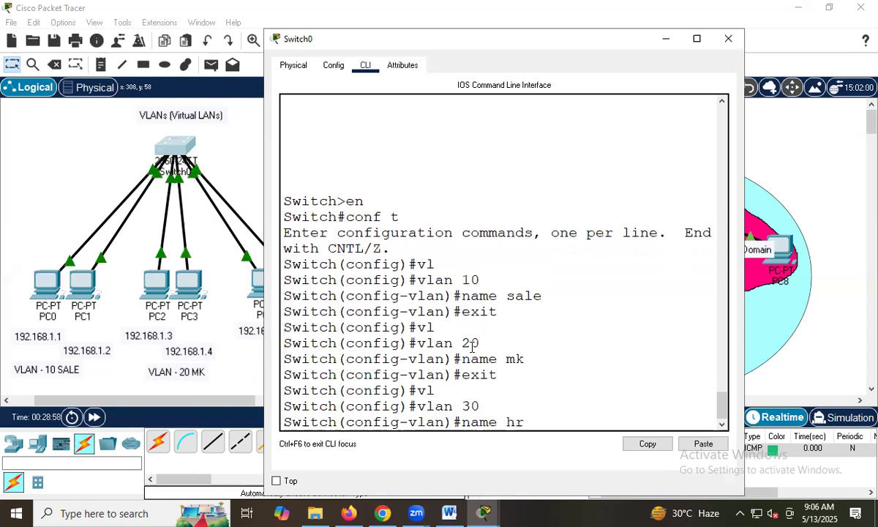
key(Return)
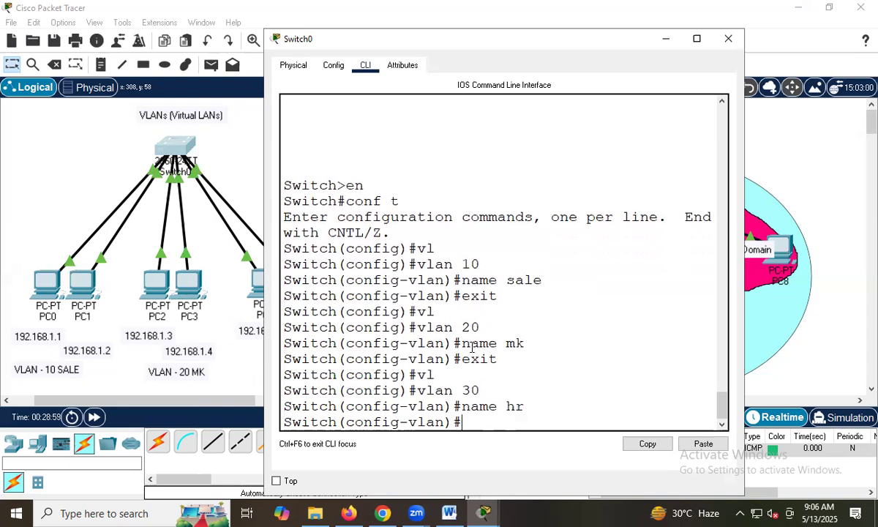
text(exit)
key(Return)
Return to privileged EXEC mode and display Switch0's VLAN table.
text(exit)
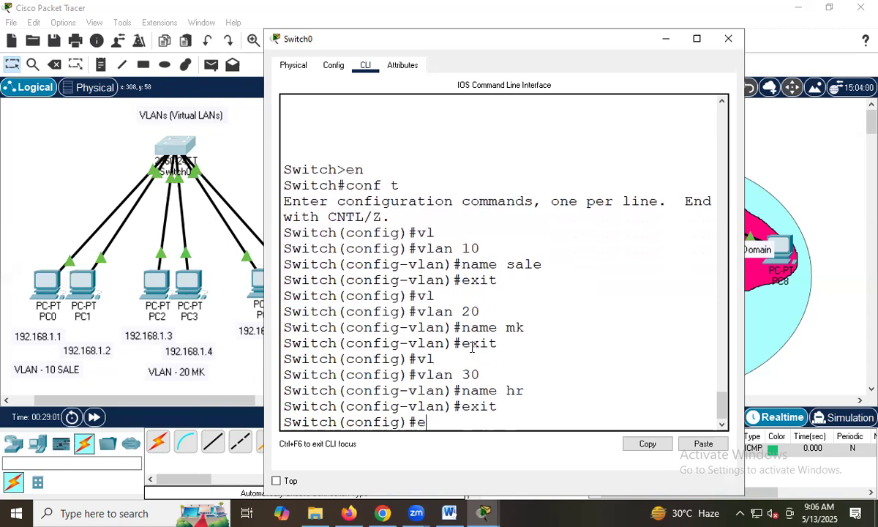
key(Return)
key(Return)
key(Return)
text(sh )
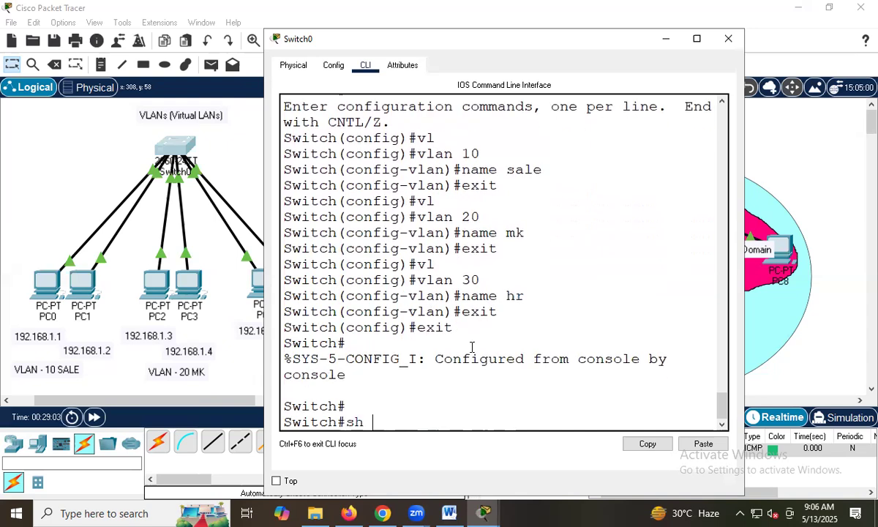
text(vlan)
key(Tab)
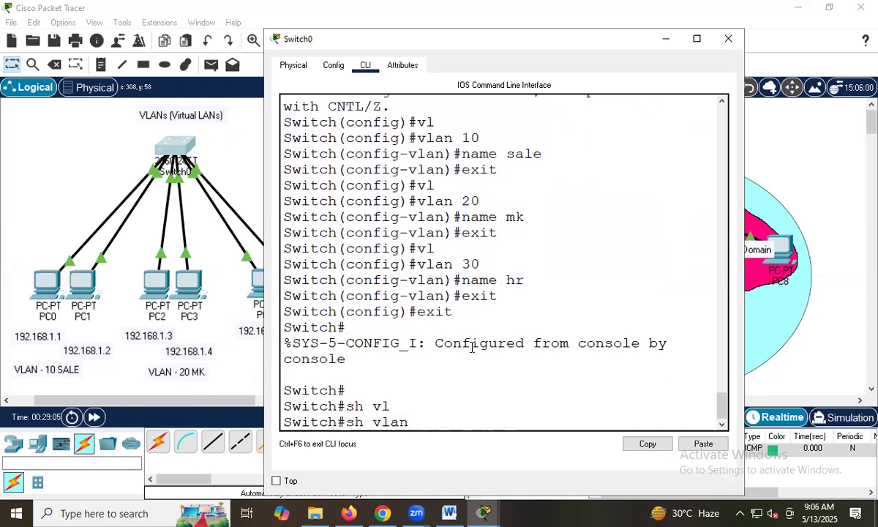
key(Return)
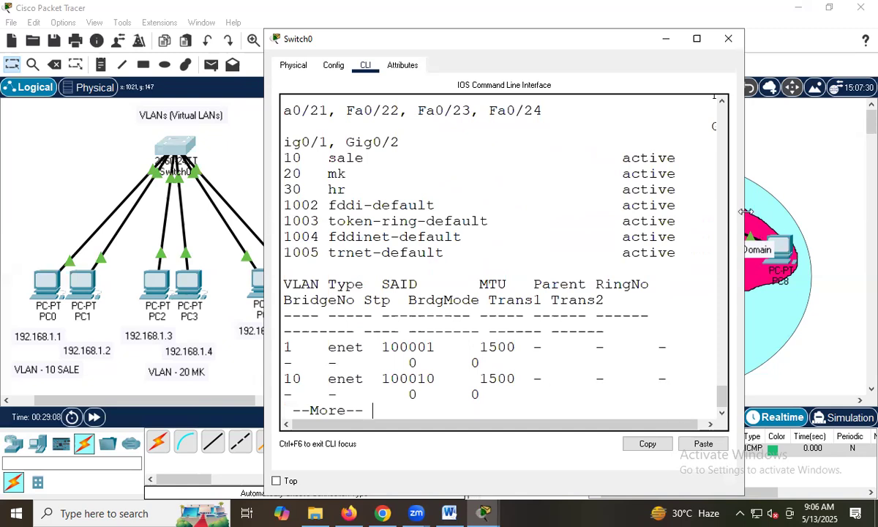
Enlarge the Switch0 window and examine the ports of the default VLAN and the sale, mk and hr entries.
drag(745, 211, 874, 211)
drag(287, 250, 694, 288)
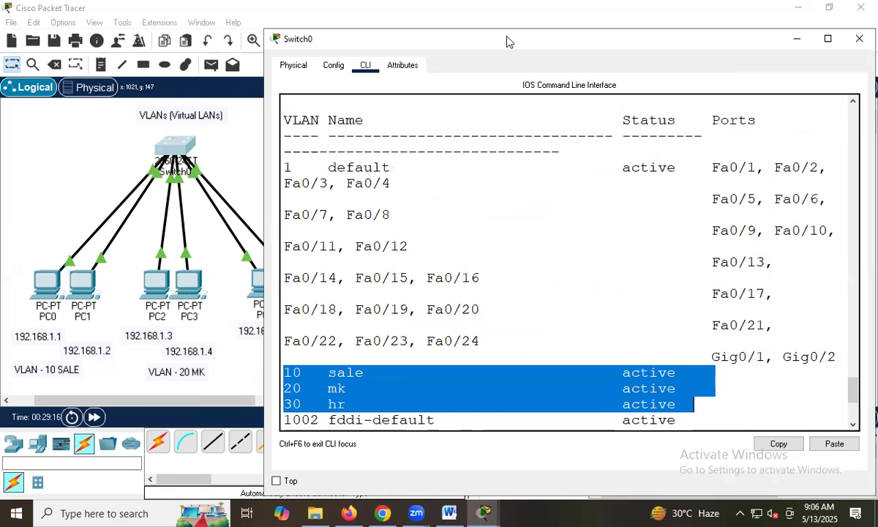
double_click(505, 47)
drag(54, 124, 736, 216)
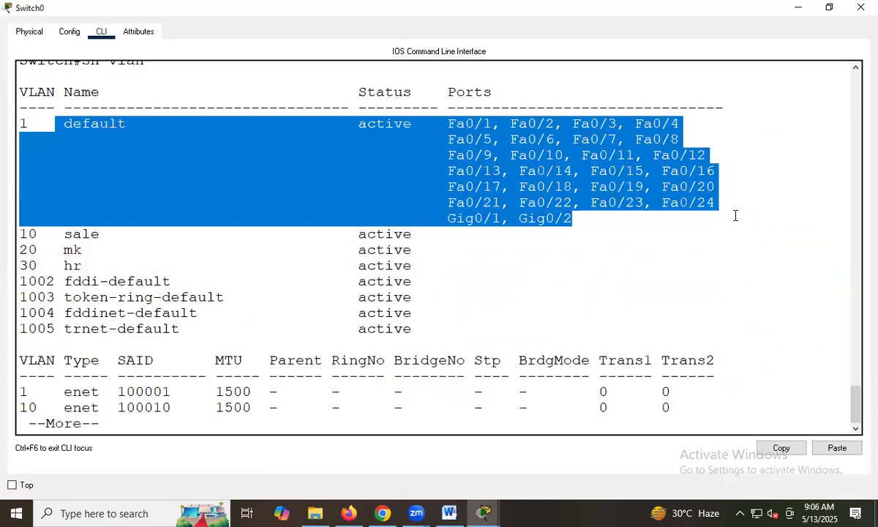
drag(174, 257, 427, 265)
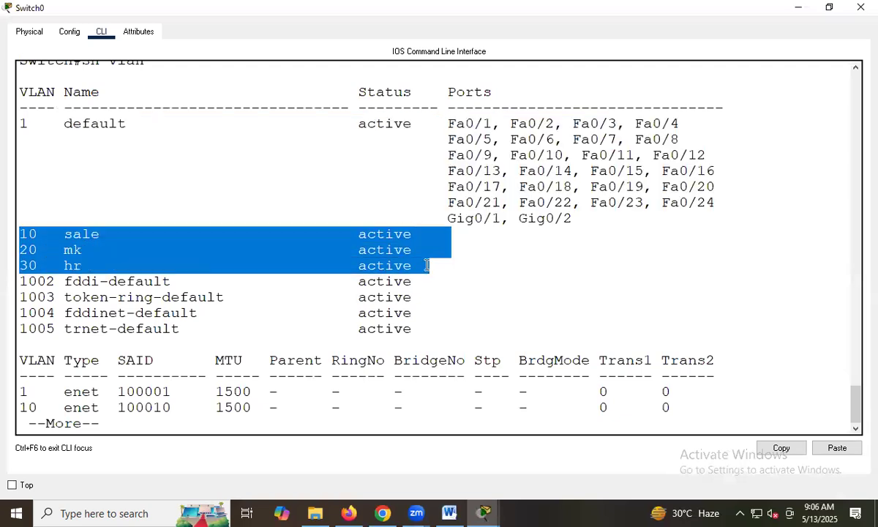
click(545, 282)
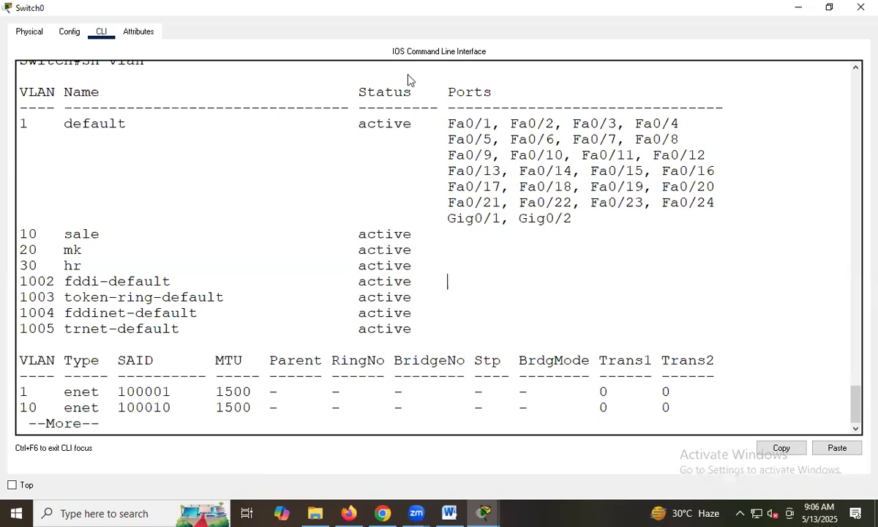
double_click(498, 8)
Enable Always Show Port Labels in Logical Workspace and reposition PC0 beside PC1 while checking the port labels.
drag(46, 283, 22, 267)
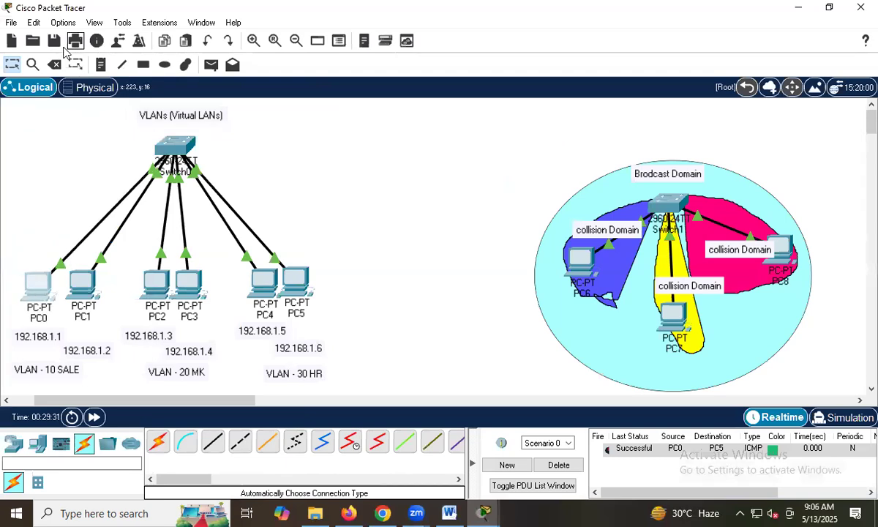
click(58, 25)
click(96, 38)
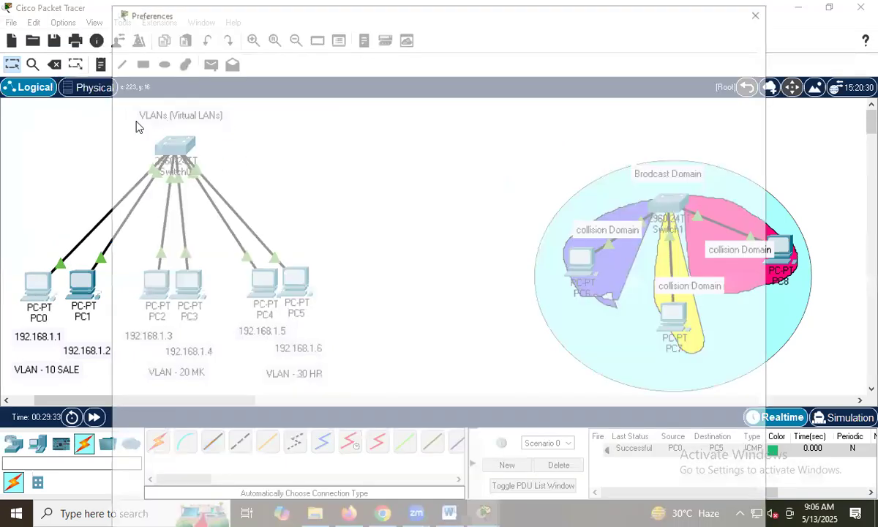
click(155, 137)
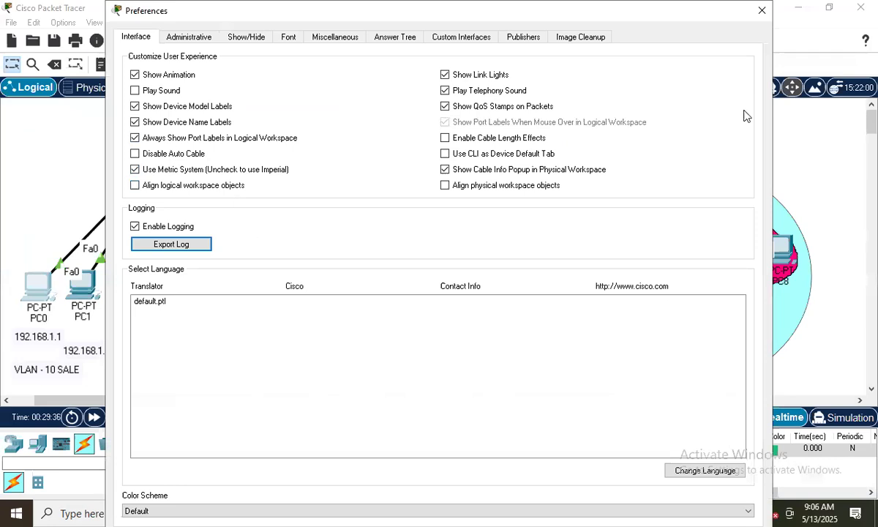
key(Escape)
drag(25, 266, 32, 249)
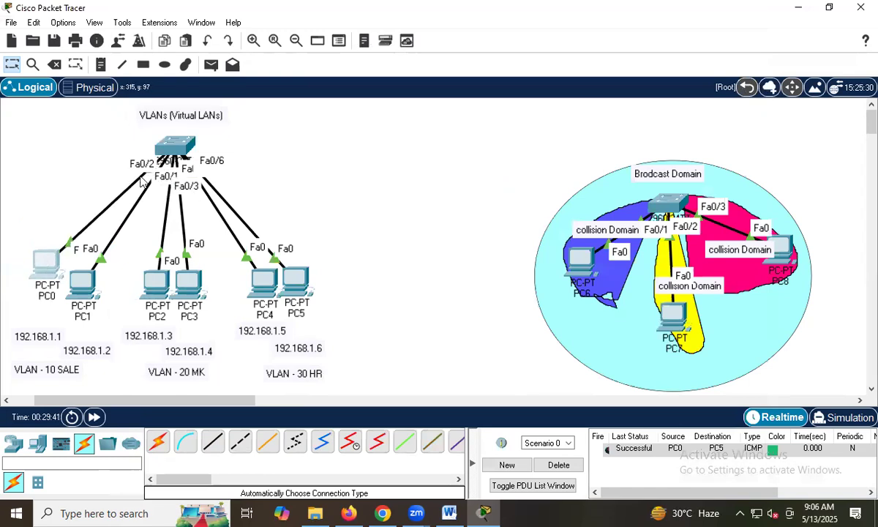
drag(53, 262, 47, 287)
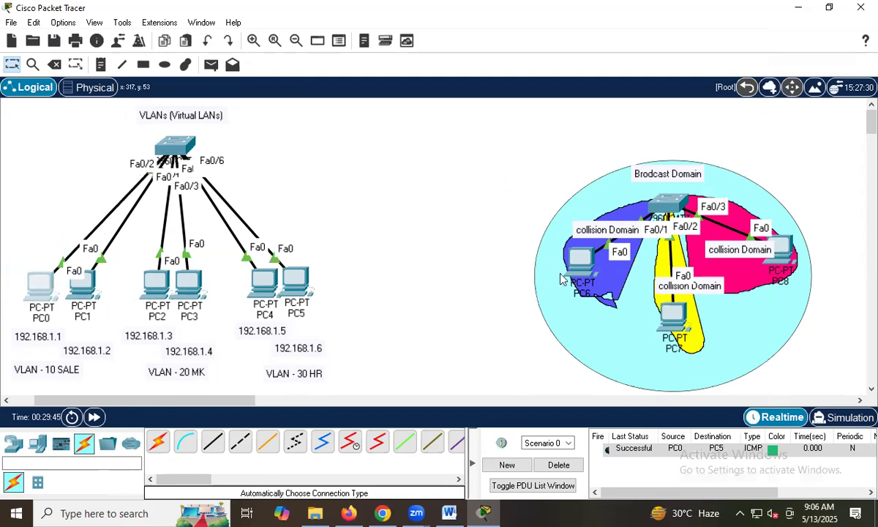
Page through the remaining VLAN output on Switch0 and enter global configuration mode.
key(space)
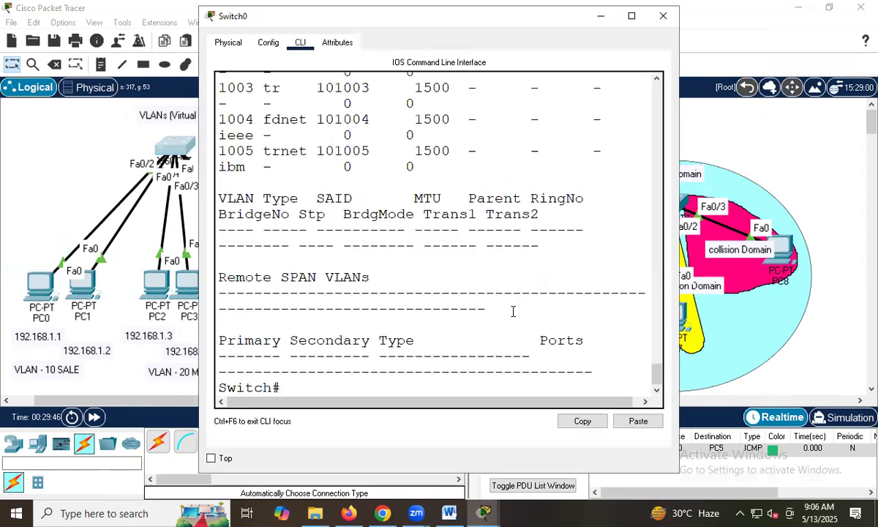
key(BackSpace)
text(nf t)
key(Return)
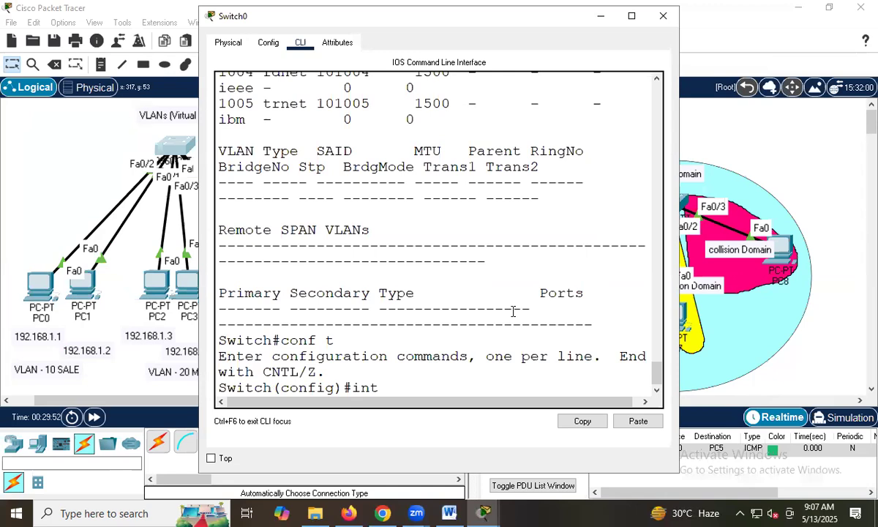
Configure Switch0 interface f0/1 with switchport mode access.
text(int f0/1)
key(Return)
text(sw)
key(Tab)
text(m)
key(Tab)
text(a)
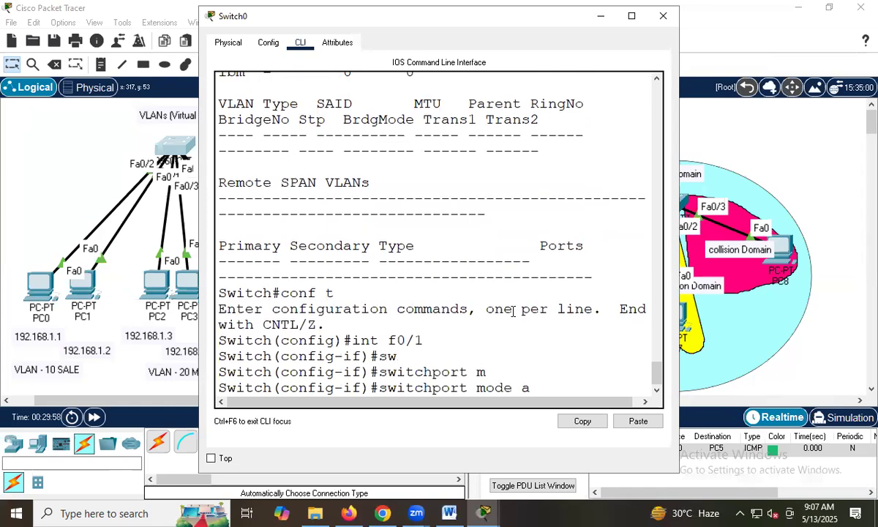
key(Tab)
key(Return)
Assign interface f0/1 to VLAN 10 with switchport access vlan 10.
text(swi)
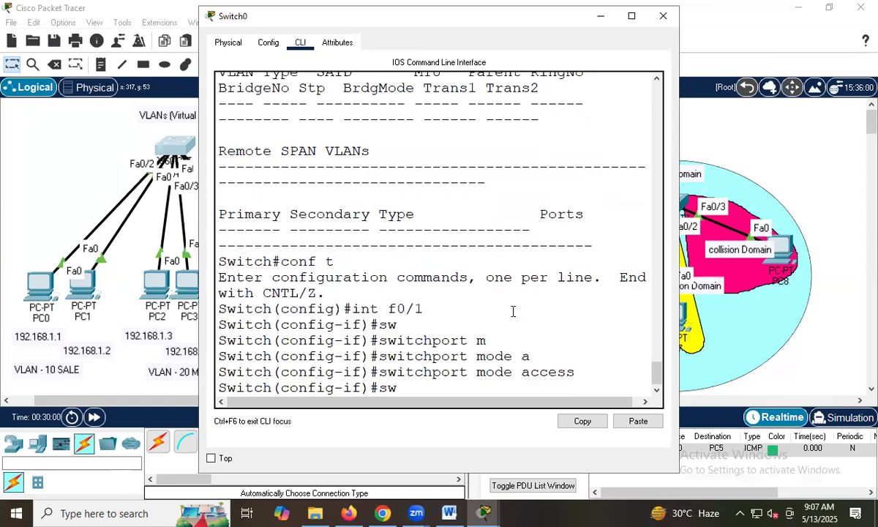
key(Tab)
text(m)
key(Tab)
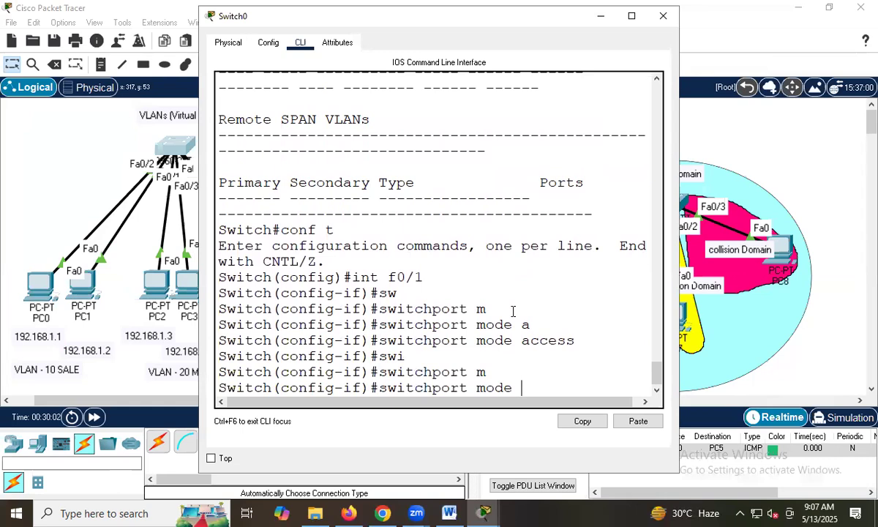
key(BackSpace)
key(Tab)
key(BackSpace)
key(BackSpace)
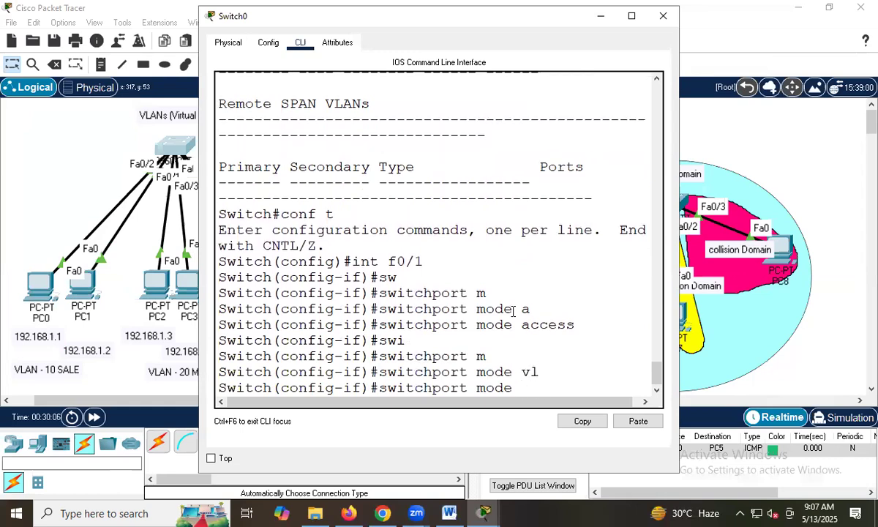
key(BackSpace)
key(BackSpace)
text(a)
key(Tab)
text(vl)
key(Tab)
text(10)
key(Return)
Configure interface f0/2 with switchport mode access and assign it to VLAN 10.
key(Up)
key(Up)
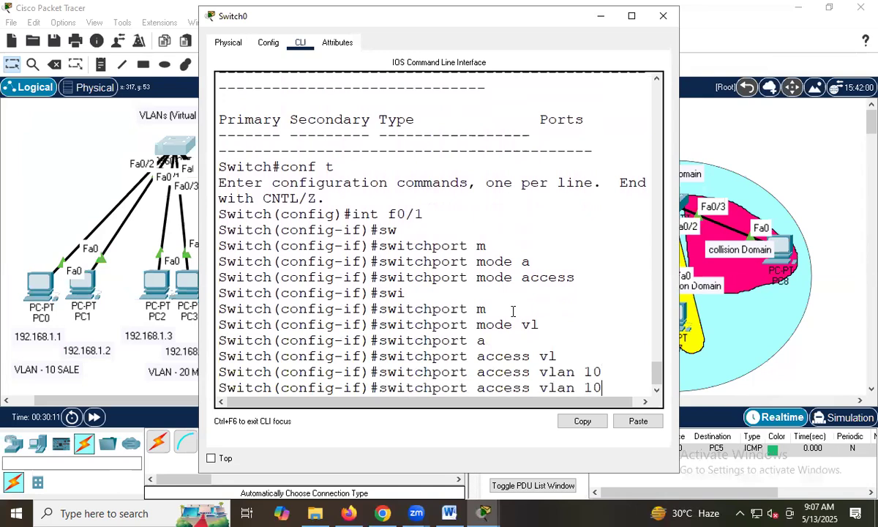
key(Up)
key(BackSpace)
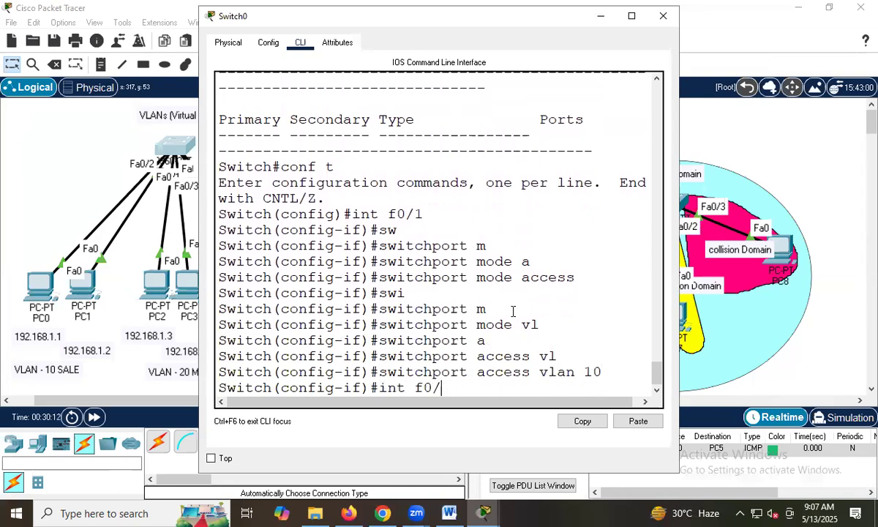
key(Return)
key(Up)
key(Up)
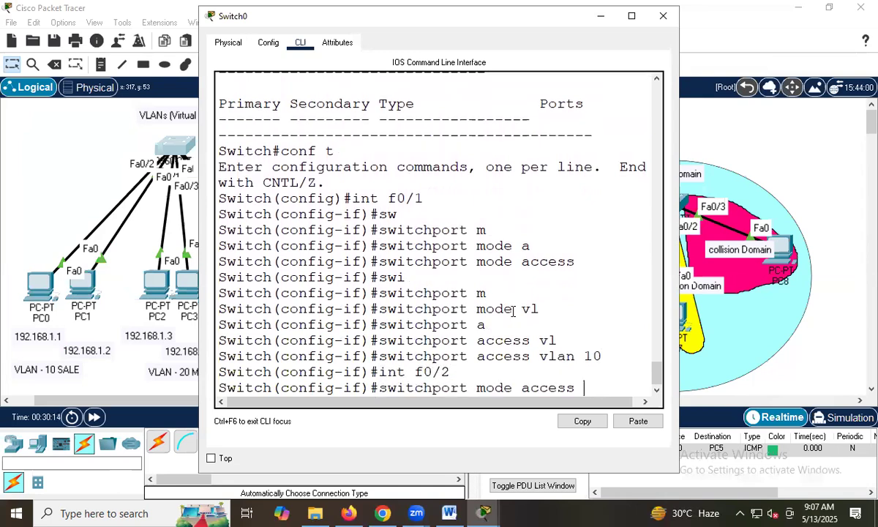
key(Return)
Configure interface f0/3 with switchport mode access and assign it to VLAN 20.
key(Up)
key(Up)
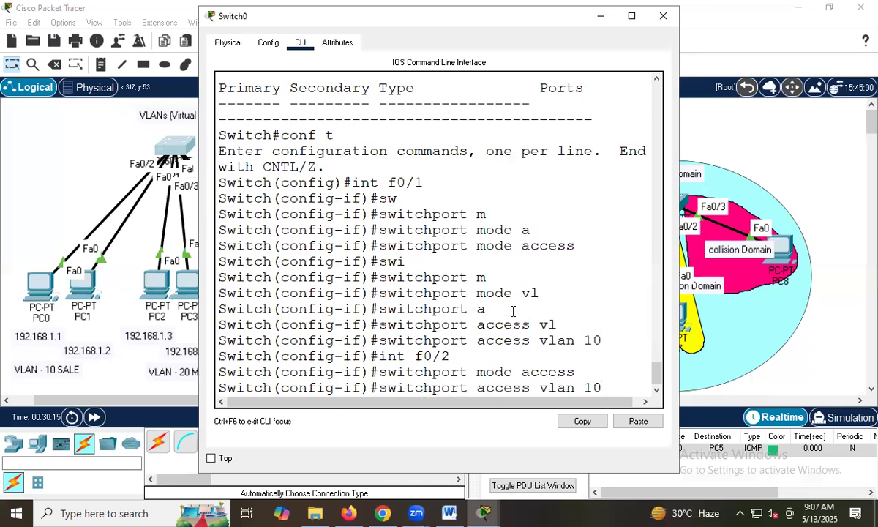
key(Return)
key(Up)
key(Up)
key(Up)
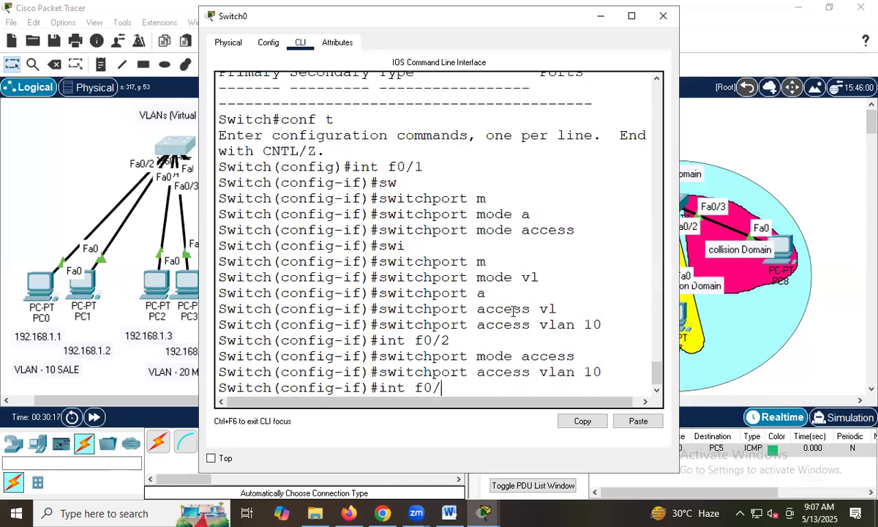
key(Return)
key(Up)
key(Up)
key(Up)
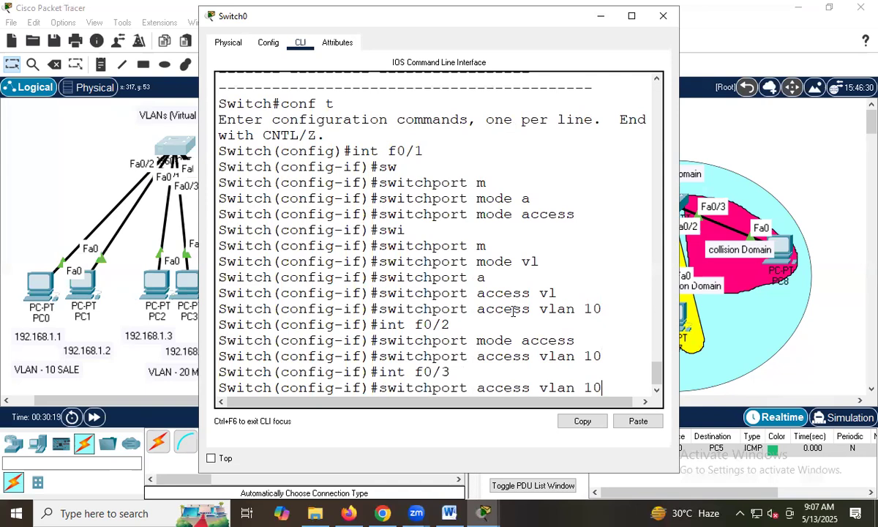
key(Return)
Configure interface f0/4 with switchport mode access and assign it to VLAN 20.
key(Up)
key(Up)
key(Up)
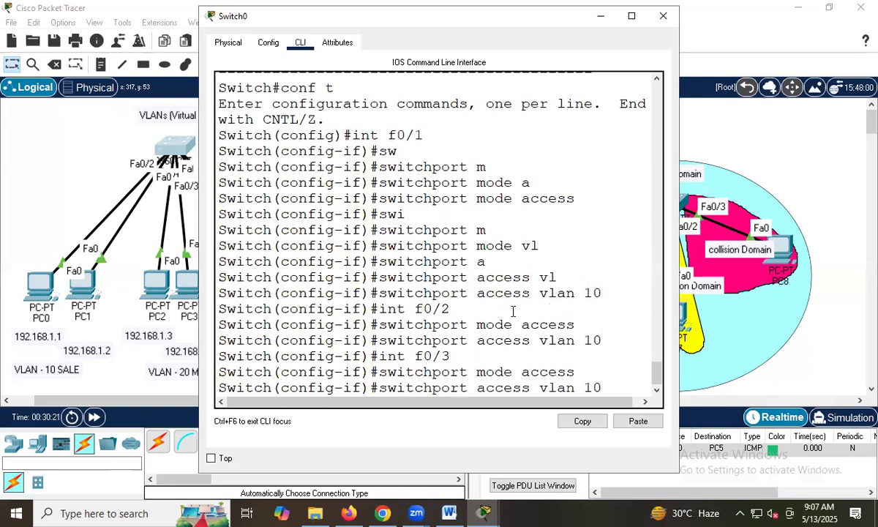
key(BackSpace)
key(BackSpace)
text(2)
key(Return)
key(Up)
key(Up)
key(Up)
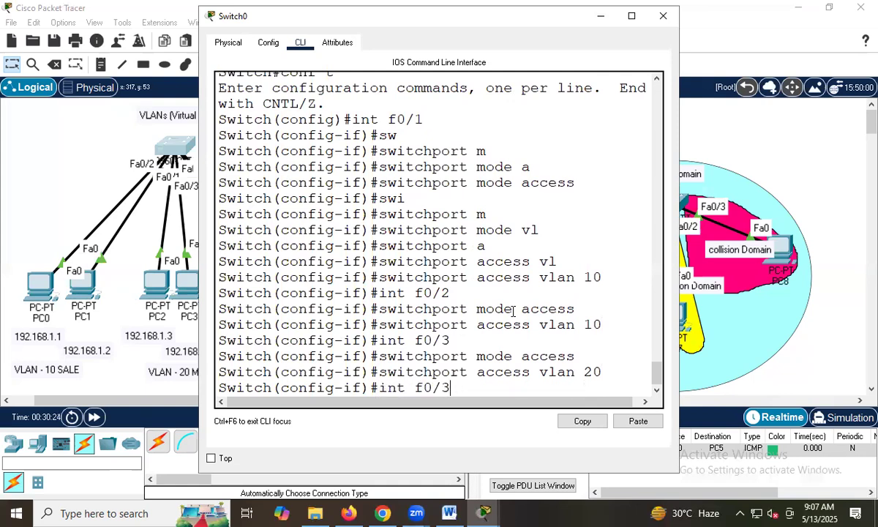
key(Return)
key(Up)
key(Up)
Configure interface f0/5 with switchport mode access and assign it to VLAN 30.
key(Up)
key(Return)
key(Up)
key(Up)
key(Up)
key(Return)
key(Up)
key(Up)
key(Up)
key(BackSpace)
text(5)
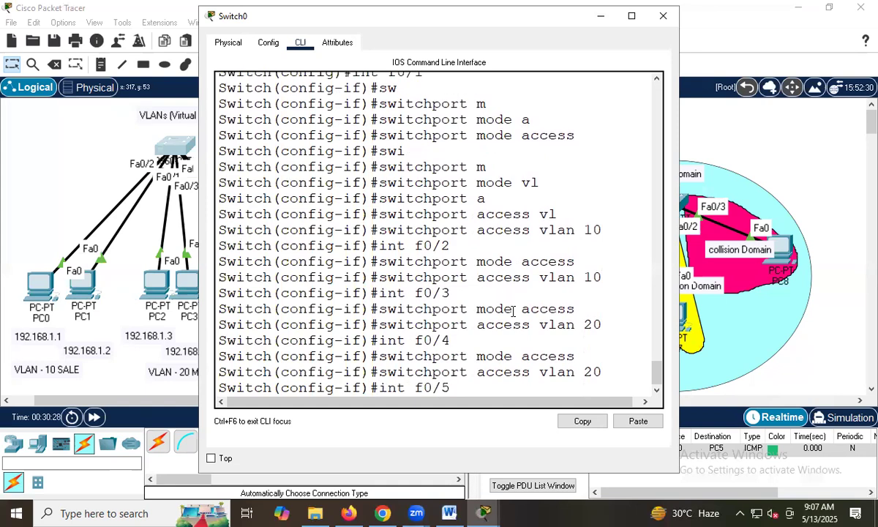
key(Return)
key(Up)
key(Up)
key(Up)
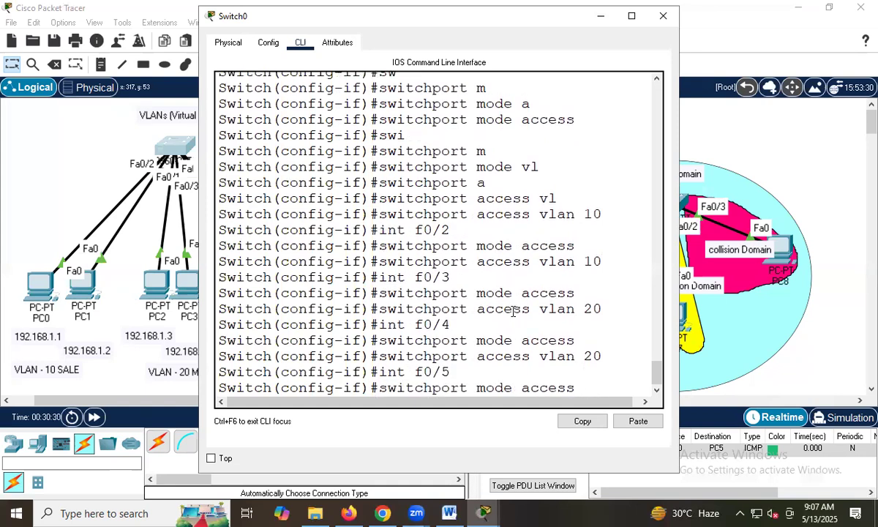
key(Return)
key(Up)
key(Up)
key(Up)
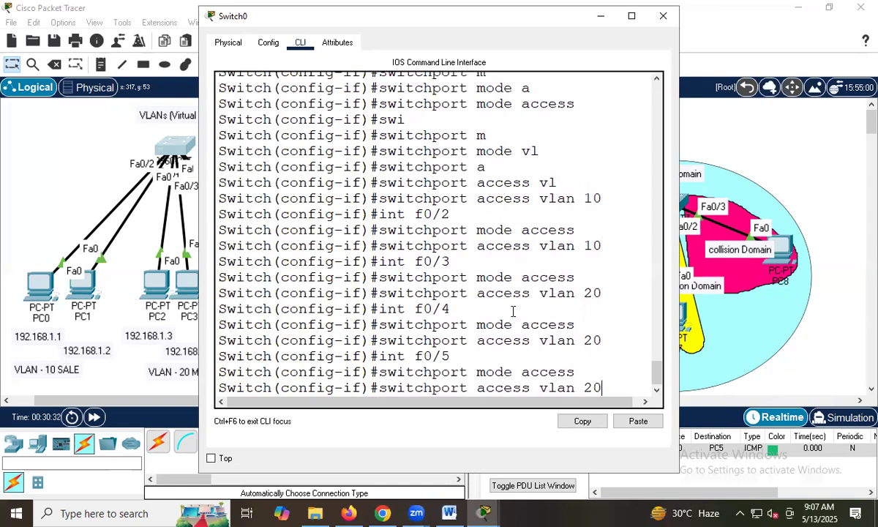
text(30)
key(Return)
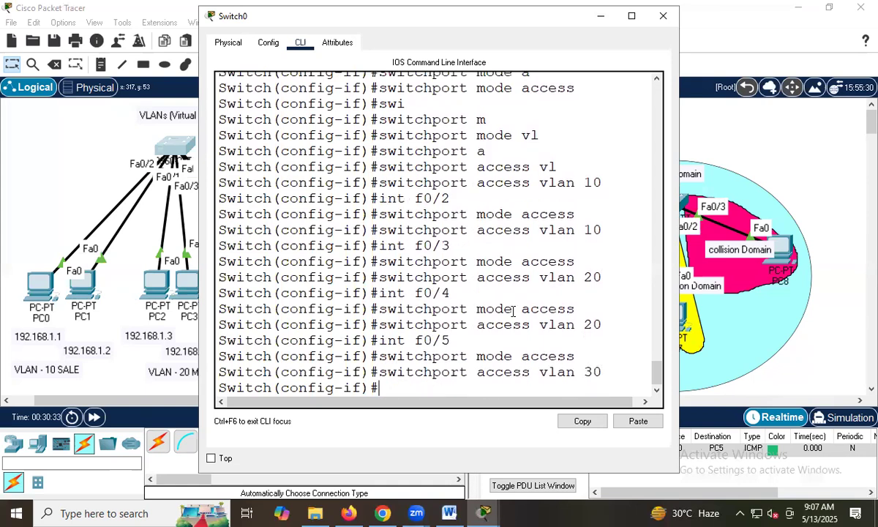
Configure interface f0/6 with switchport mode access and assign it to VLAN 30.
key(Up)
key(Up)
key(Up)
key(BackSpace)
text(6)
key(Return)
key(Up)
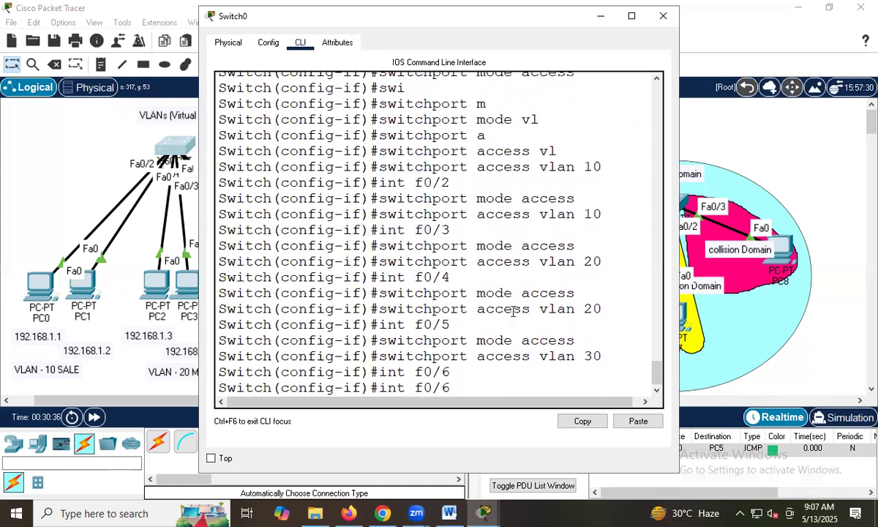
key(Up)
key(Up)
key(Down)
key(Up)
key(Return)
key(Up)
key(Up)
key(Up)
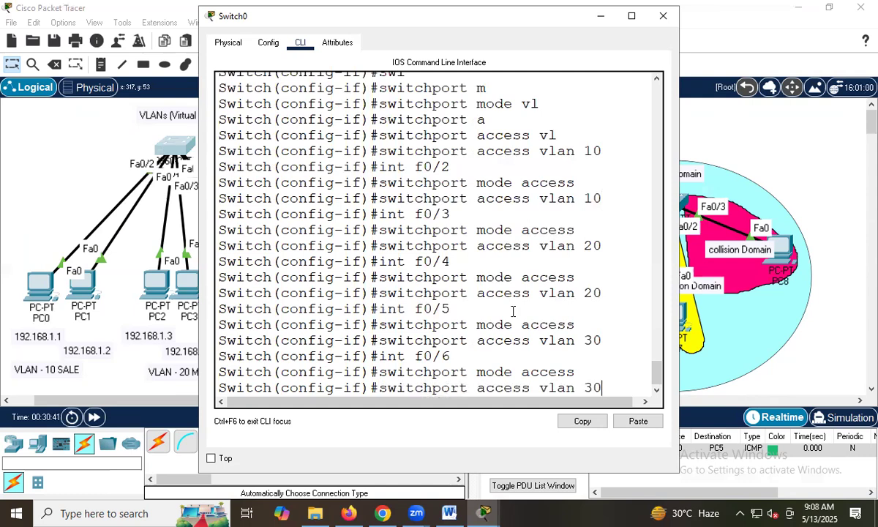
key(Return)
Exit to privileged mode on Switch0 and display the VLAN table with sh vlan.
text(exit)
key(Return)
text(e)
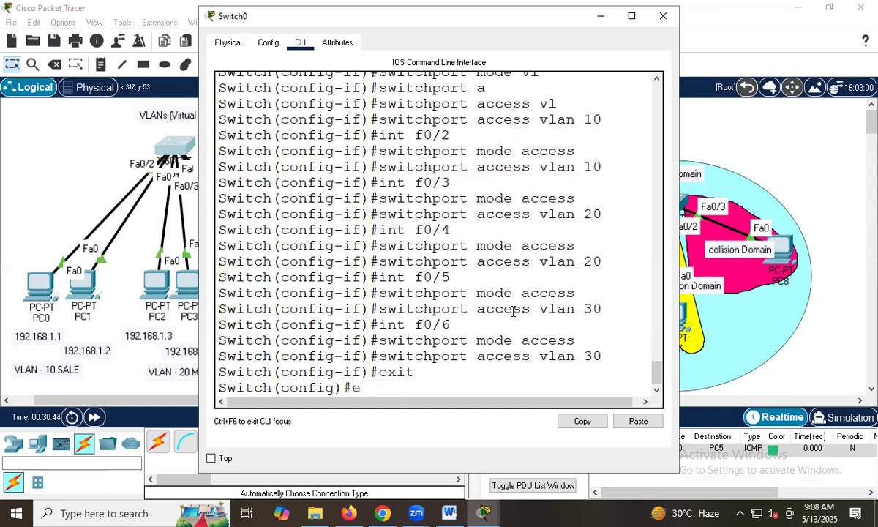
text(xit)
key(Return)
key(Return)
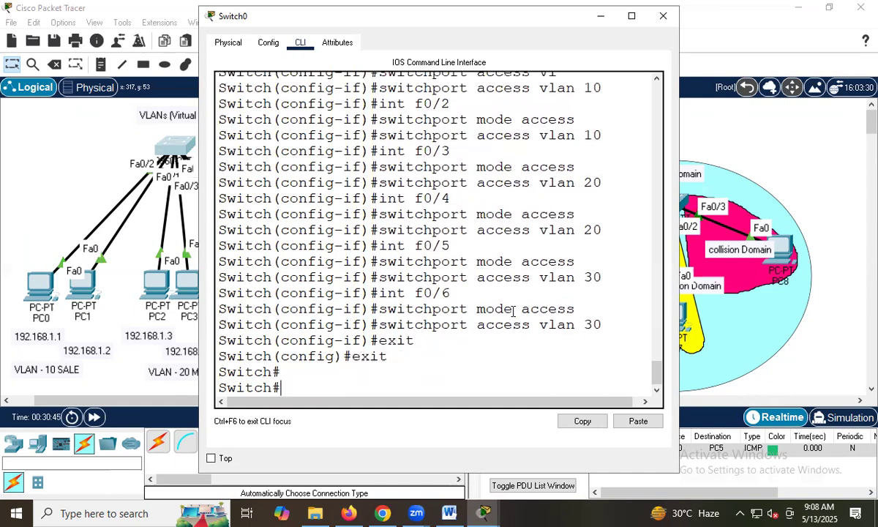
key(Return)
text(sh vl)
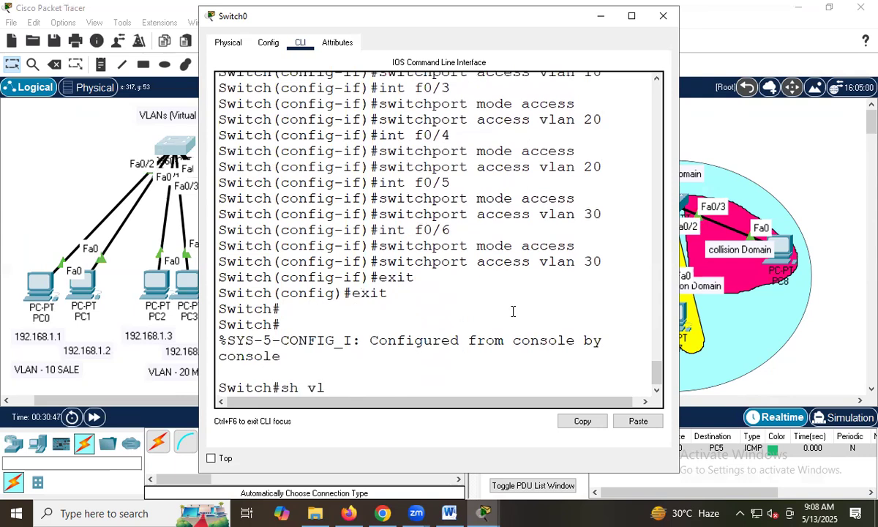
key(Return)
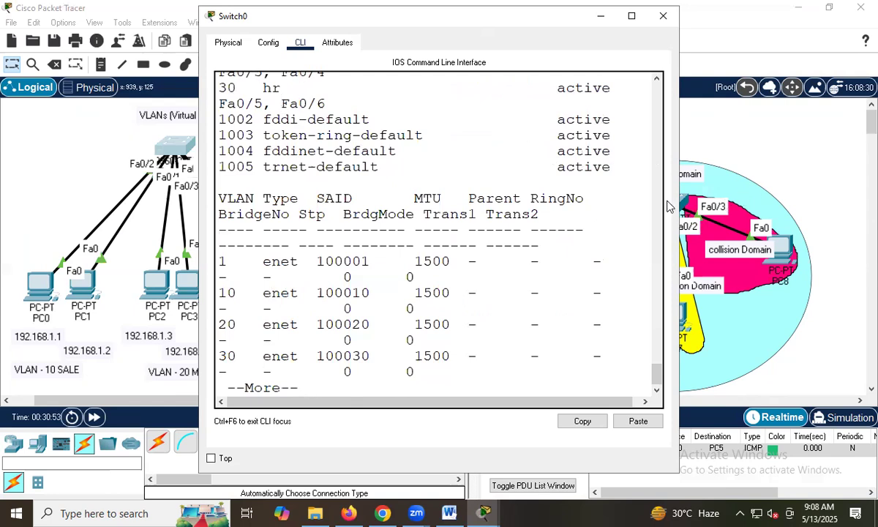
Maximize the Switch0 window and highlight the sale, mk and hr rows to examine their assigned ports.
click(601, 16)
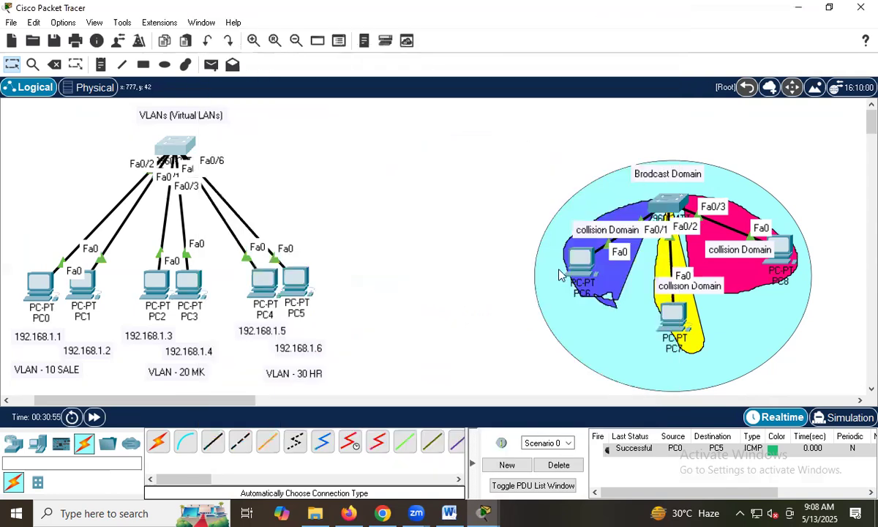
click(497, 510)
click(556, 450)
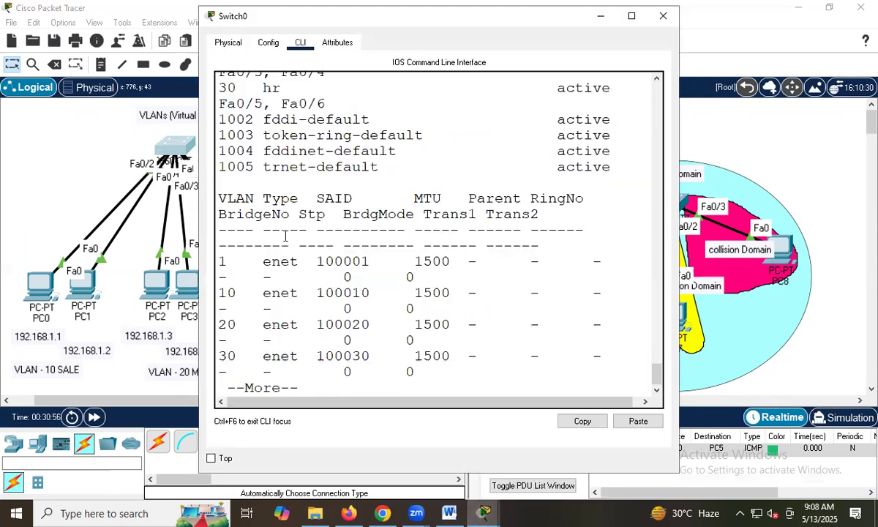
double_click(266, 24)
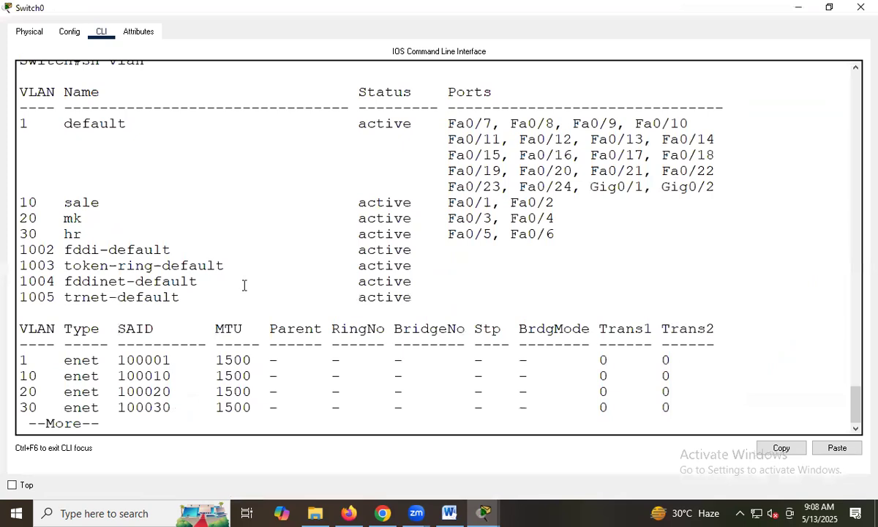
drag(24, 202, 561, 234)
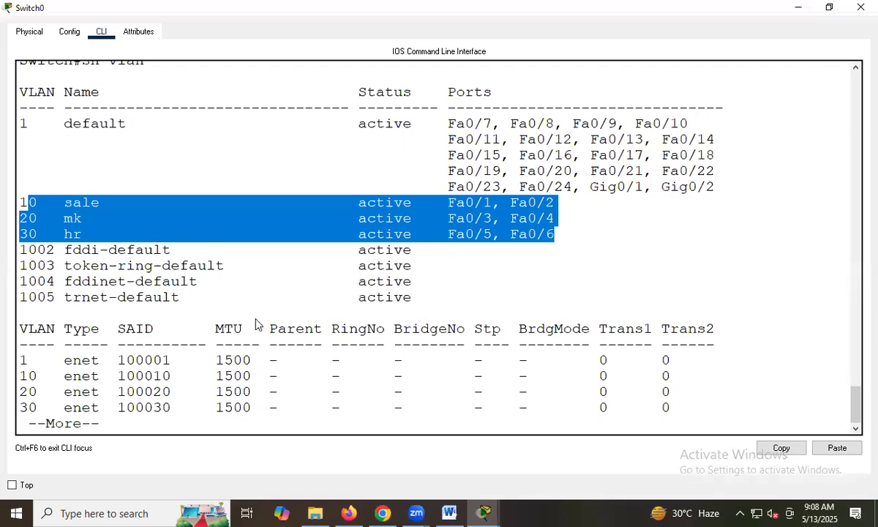
Return to the topology and send simple PDUs from PC0 to PC1, PC2 to PC3, and PC4 to PC5.
key(alt+Tab)
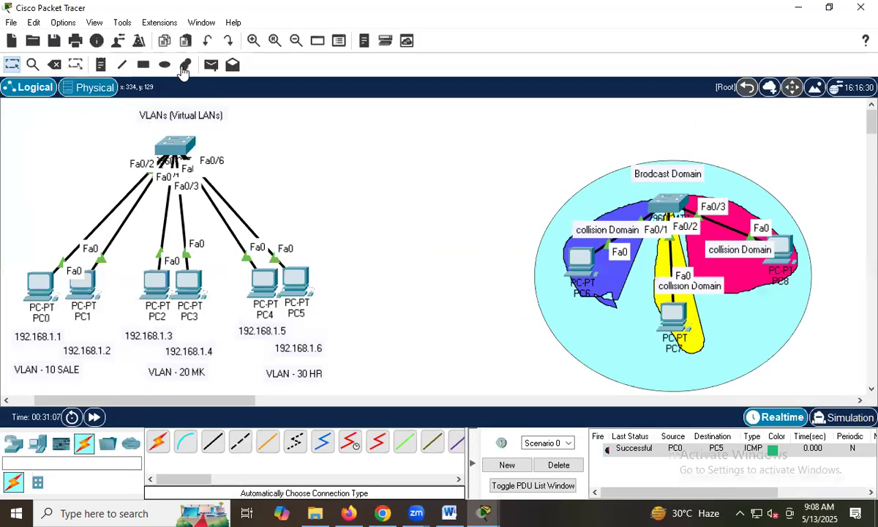
click(211, 66)
click(38, 282)
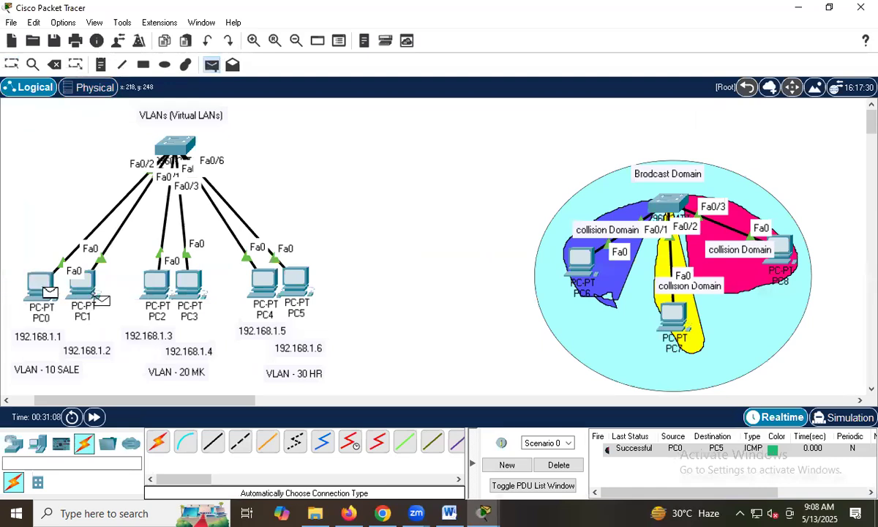
click(88, 295)
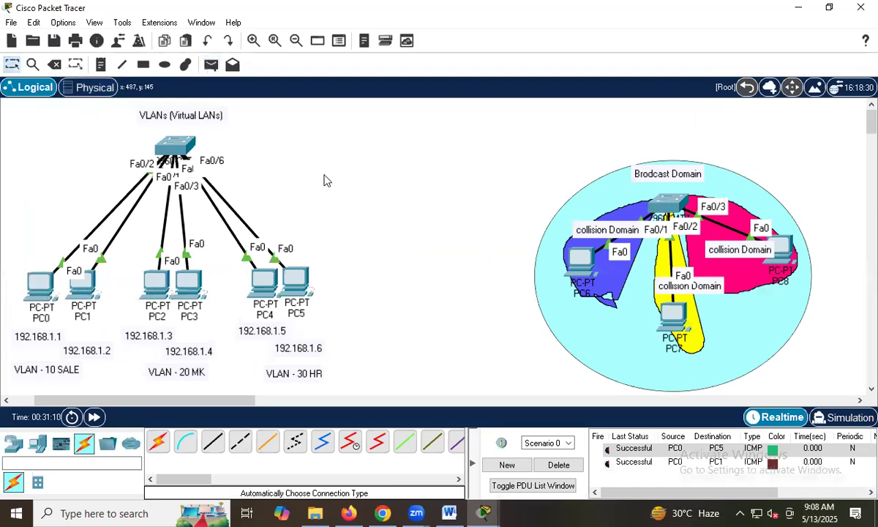
click(211, 65)
click(156, 284)
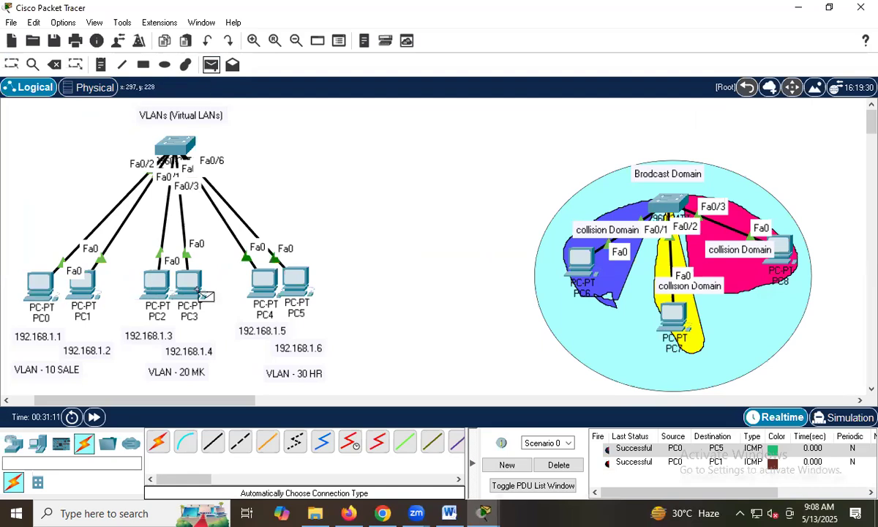
click(196, 289)
click(212, 66)
click(262, 282)
click(295, 283)
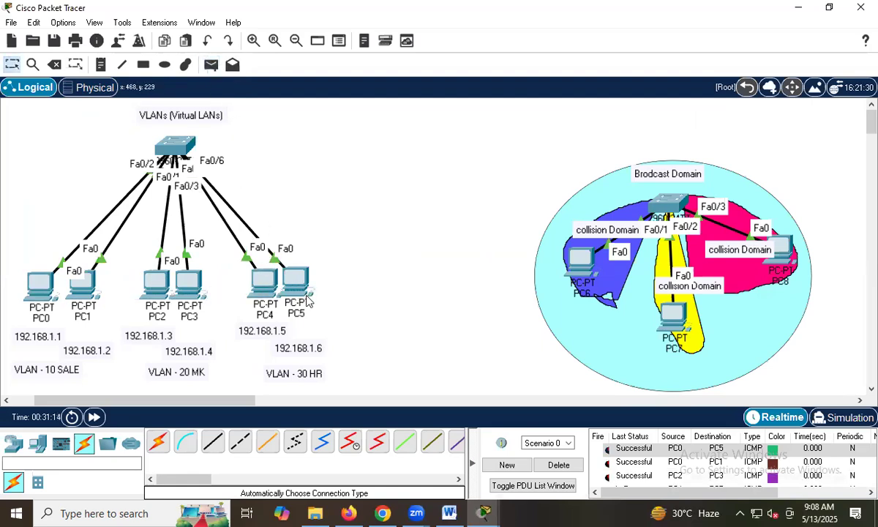
Delete Scenario 0's existing PDUs and send simple PDUs across VLANs from PC0 to PC2 and from PC0 to PC4.
click(567, 467)
click(211, 66)
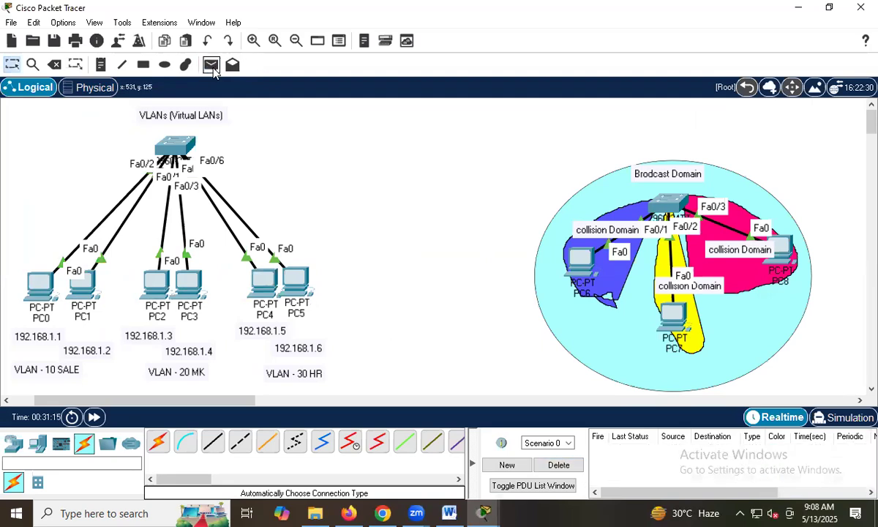
click(42, 284)
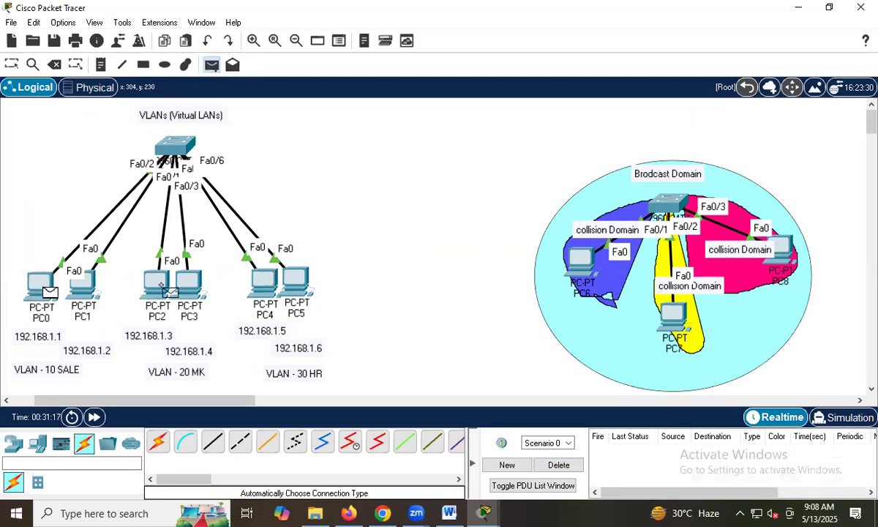
click(158, 280)
click(211, 65)
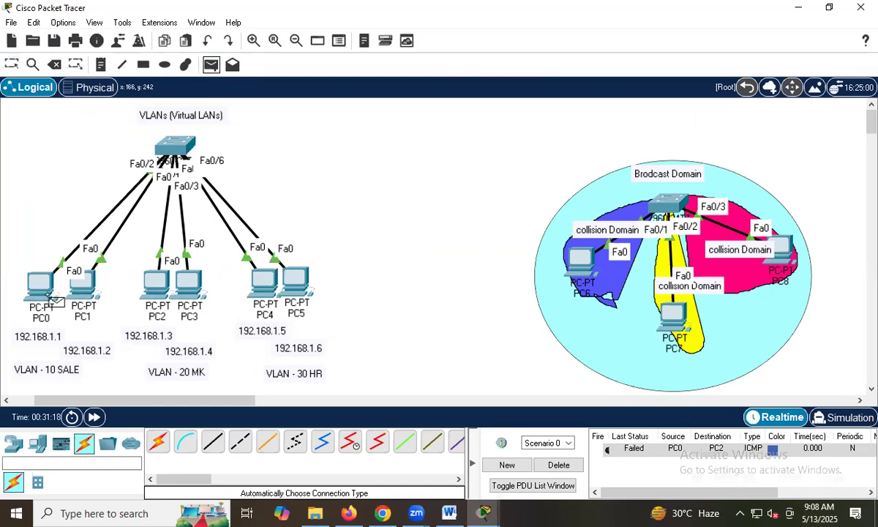
click(41, 281)
click(263, 282)
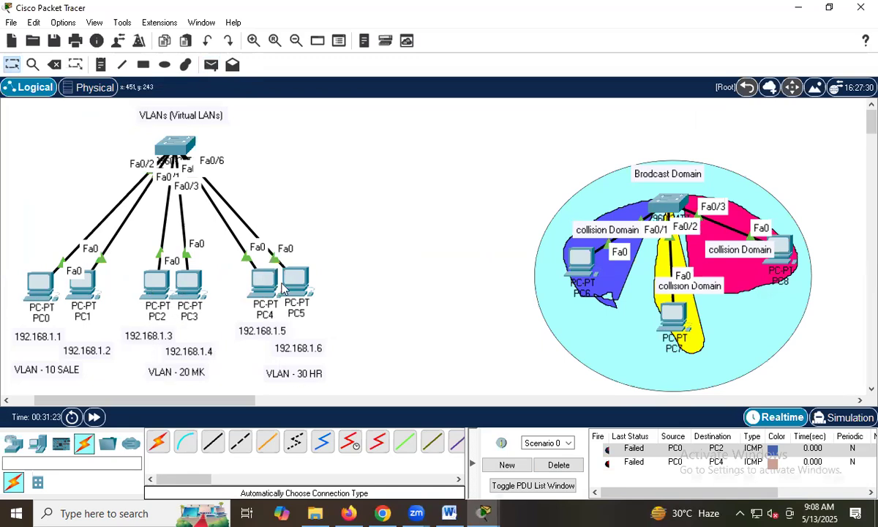
Draw yellow-filled ellipses with a black outline around the PC0–PC1, PC2–PC3 and PC4–PC5 pairs, and close the palette.
click(185, 64)
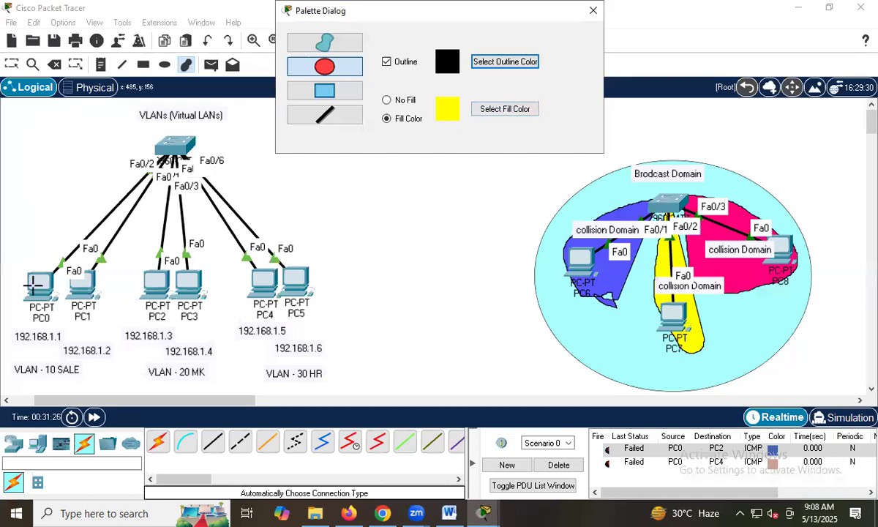
drag(16, 266, 117, 343)
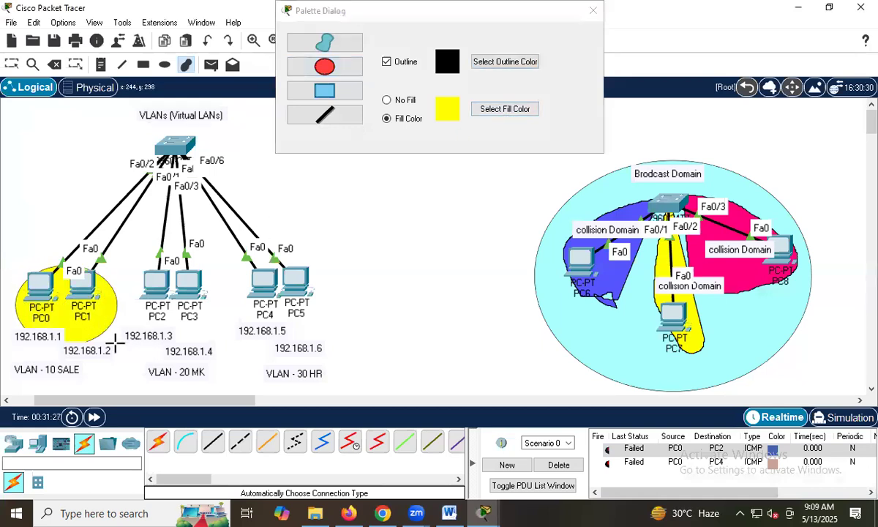
mouse_move(145, 262)
mouse_down()
mouse_move(212, 314)
mouse_move(243, 361)
mouse_up()
drag(246, 258, 363, 370)
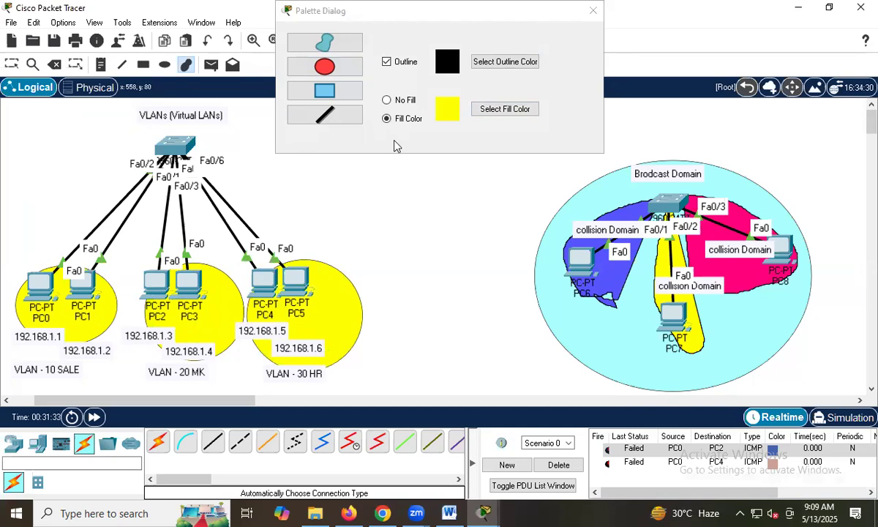
click(545, 21)
drag(546, 19, 557, 124)
click(605, 115)
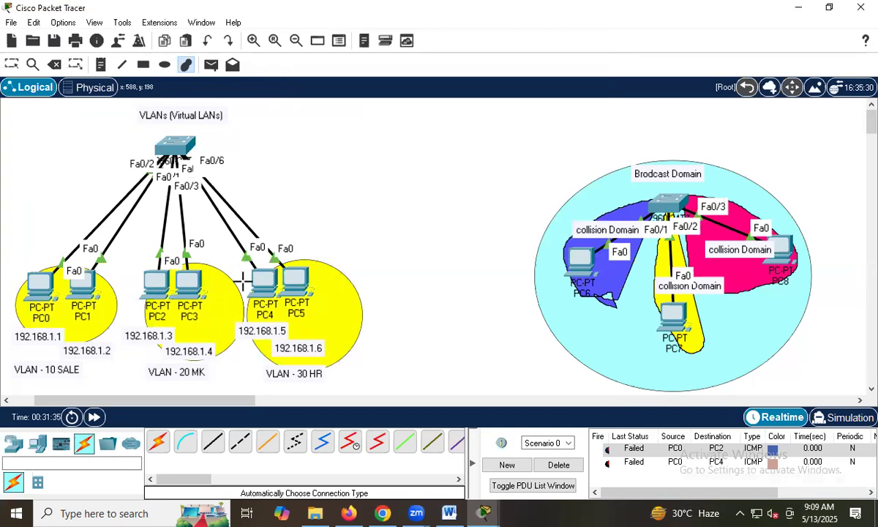
Reposition the three yellow ellipses so each one encloses its own VLAN's pair of PCs.
click(14, 64)
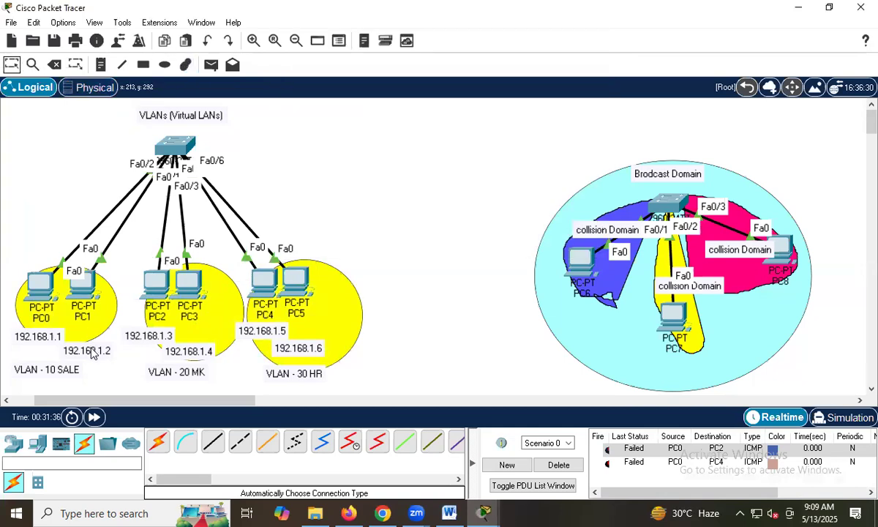
drag(66, 327, 60, 312)
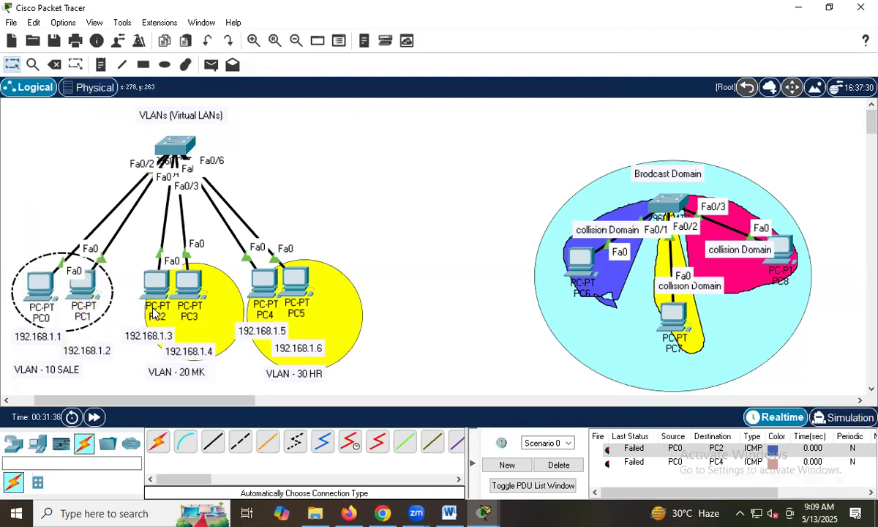
click(205, 314)
drag(205, 315, 202, 310)
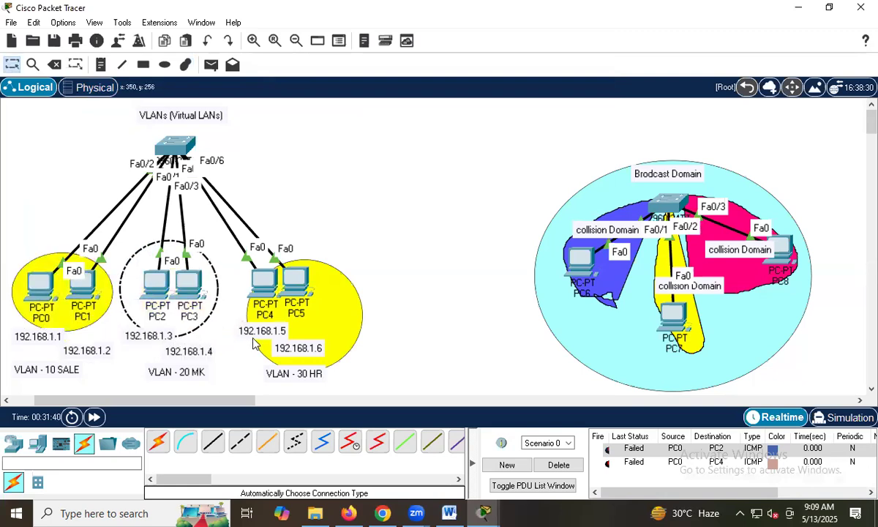
drag(344, 324, 322, 288)
click(384, 246)
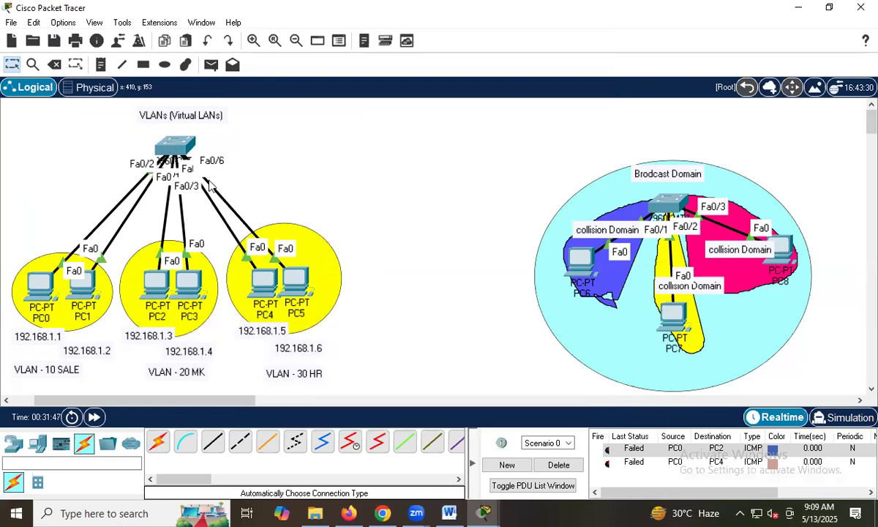
Open Switch0's CLI maximized and copy the vlan 10, name sale and exit lines from its command history.
click(168, 146)
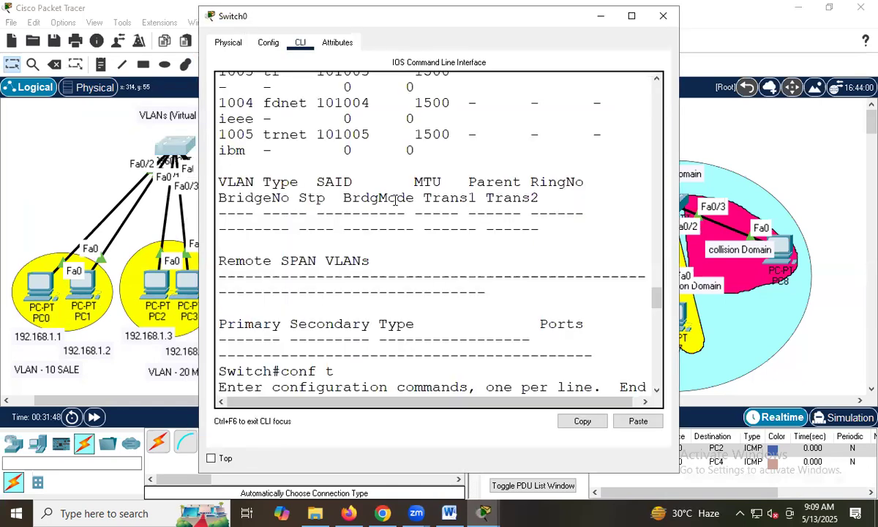
click(631, 18)
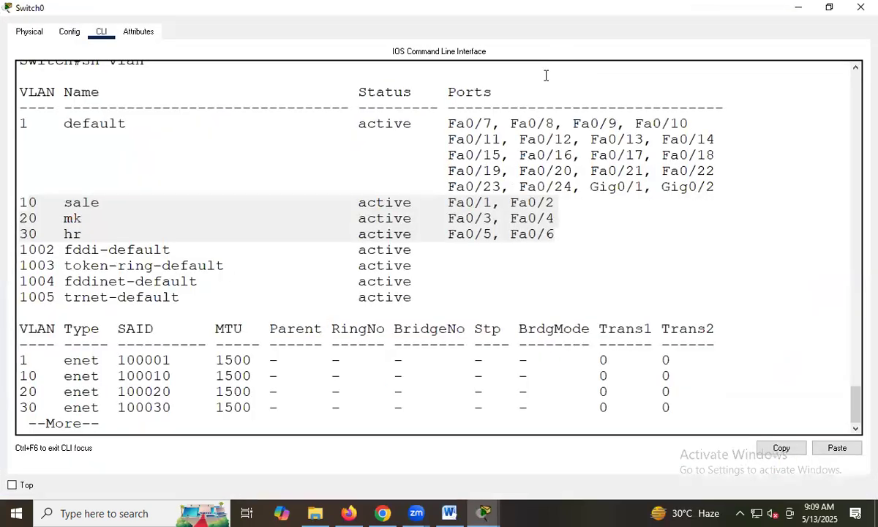
scroll(493, 424, up, 10)
scroll(493, 424, up, 10)
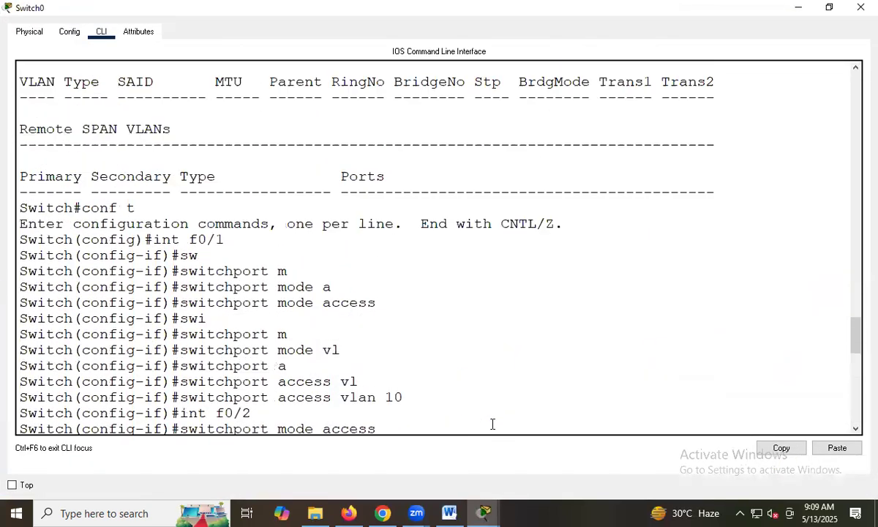
scroll(493, 424, up, 5)
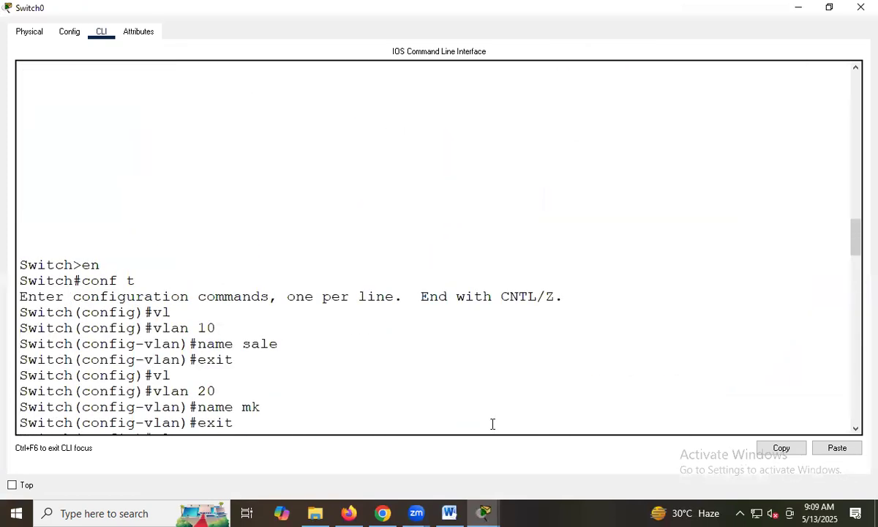
scroll(256, 317, down, 2)
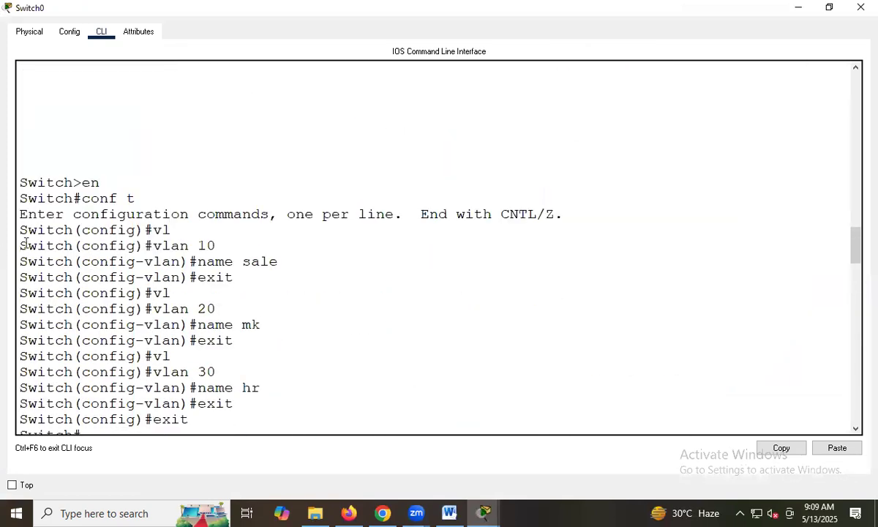
drag(77, 248, 302, 281)
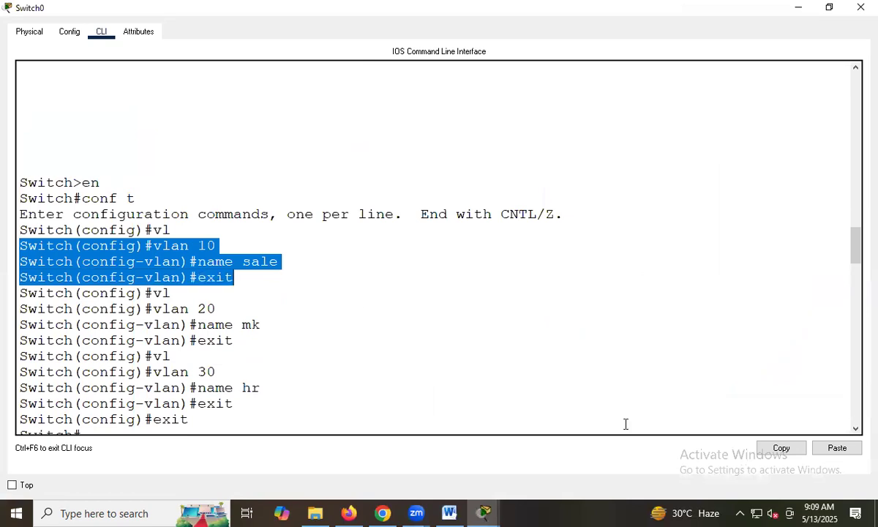
click(798, 452)
Place a note between the VLAN topology and the broadcast domain diagram, containing the copied VLAN 10 commands.
key(alt+Tab)
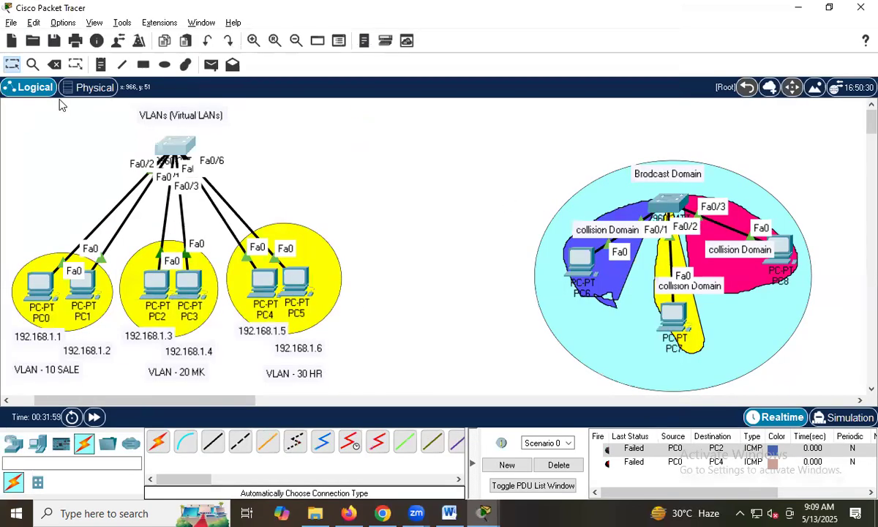
click(101, 66)
click(358, 141)
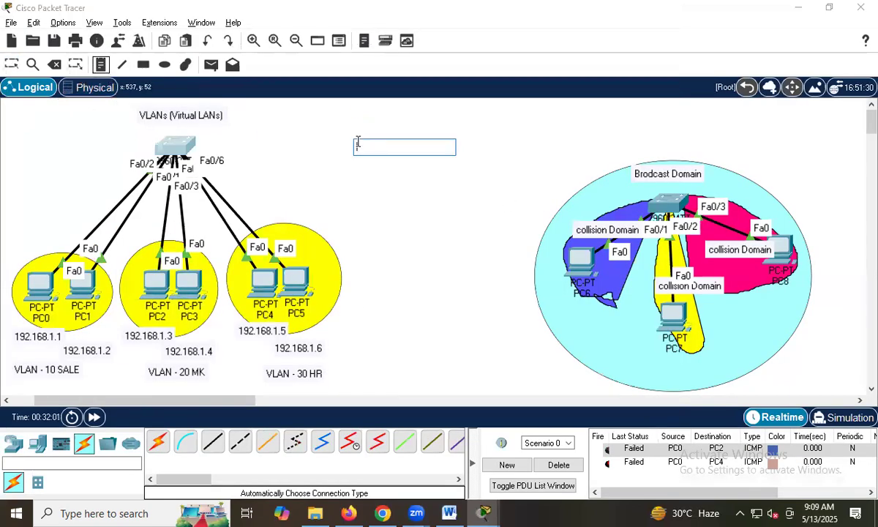
key(ctrl+v)
Copy the vlan 20, name mk and exit lines from Switch0's CLI and add them below the VLAN 10 block in the note.
key(alt+Tab)
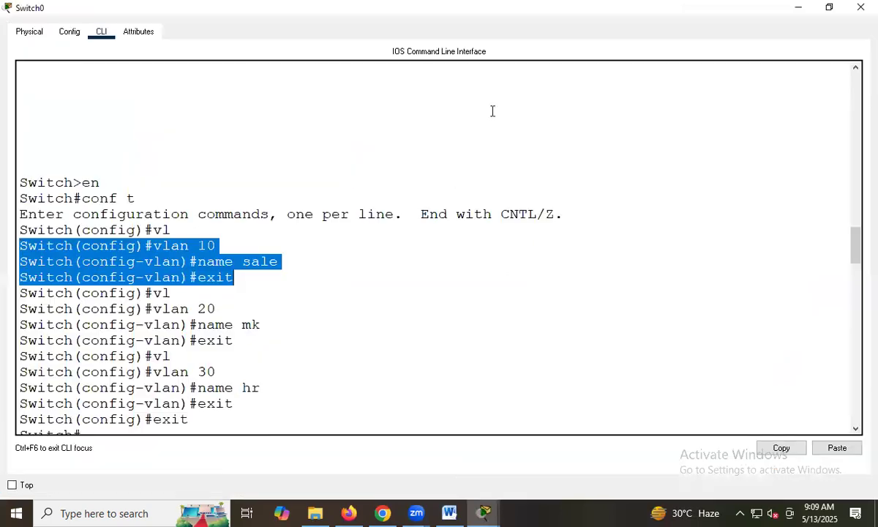
drag(19, 308, 241, 340)
click(782, 448)
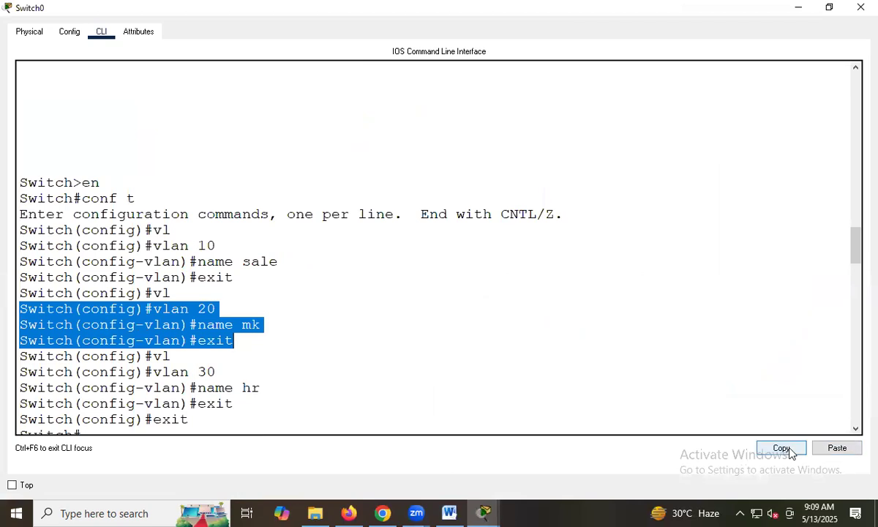
key(alt+Tab)
click(12, 64)
double_click(362, 146)
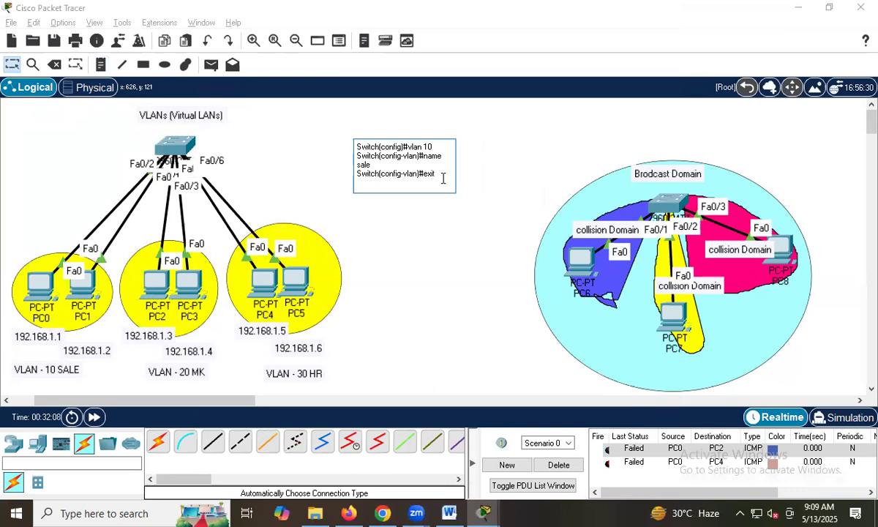
key(Return)
key(Return)
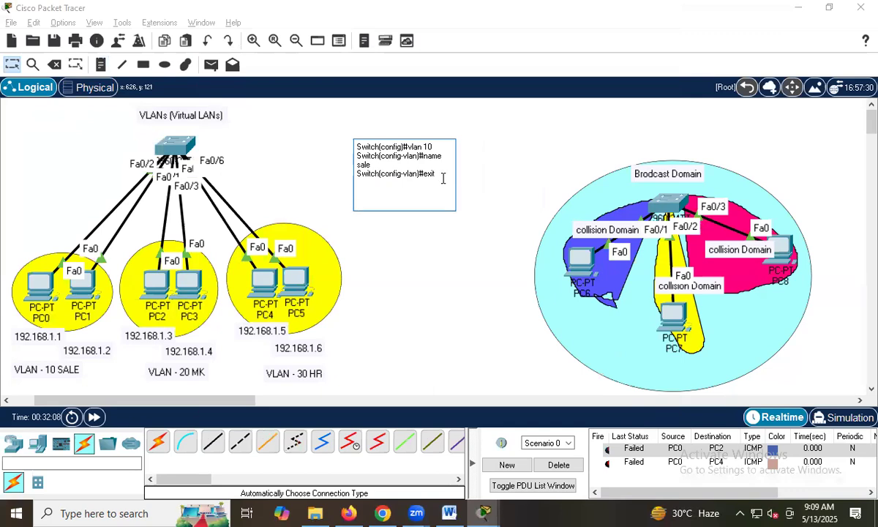
key(ctrl+v)
Copy the vlan 30, name hr and exit lines from Switch0's CLI and add them below the VLAN 20 block in the note.
key(alt+Tab)
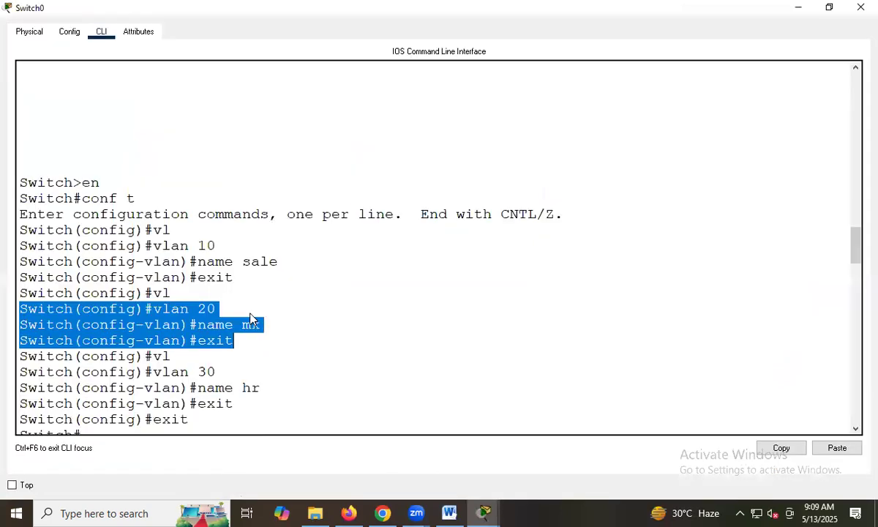
drag(20, 371, 261, 402)
click(780, 448)
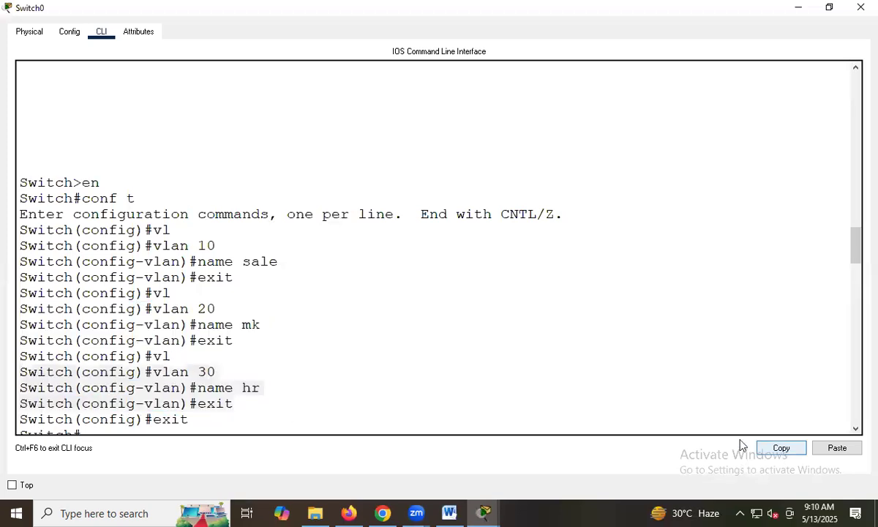
key(alt+Tab)
click(387, 233)
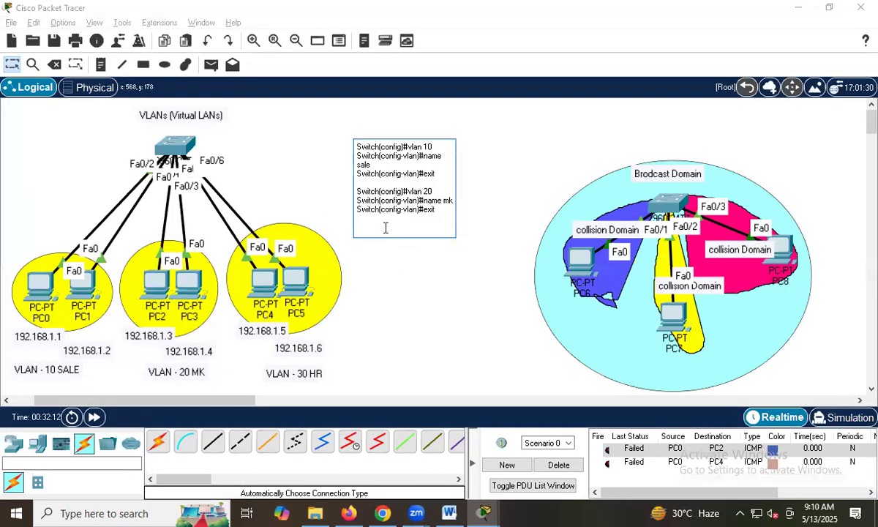
key(ctrl+v)
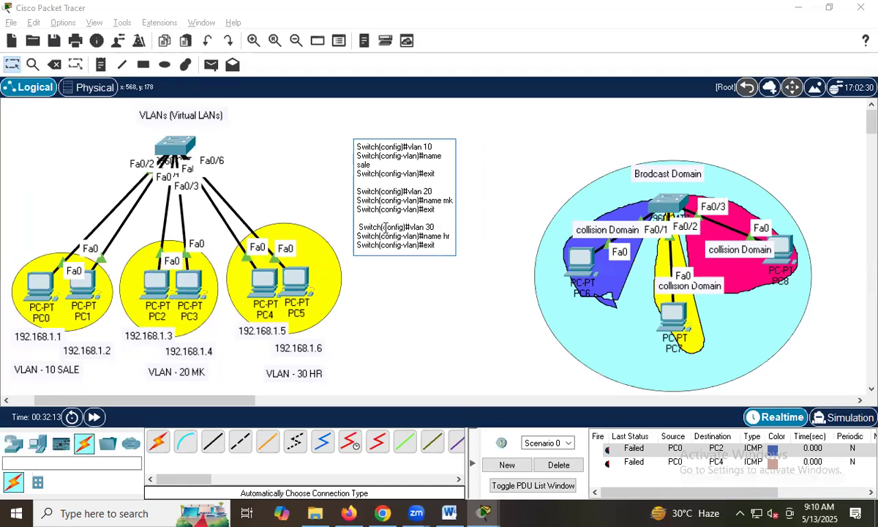
Find the Switch#sh vlan line after the port assignments in Switch0's CLI history and copy it.
key(alt+Tab)
scroll(171, 339, down, 5)
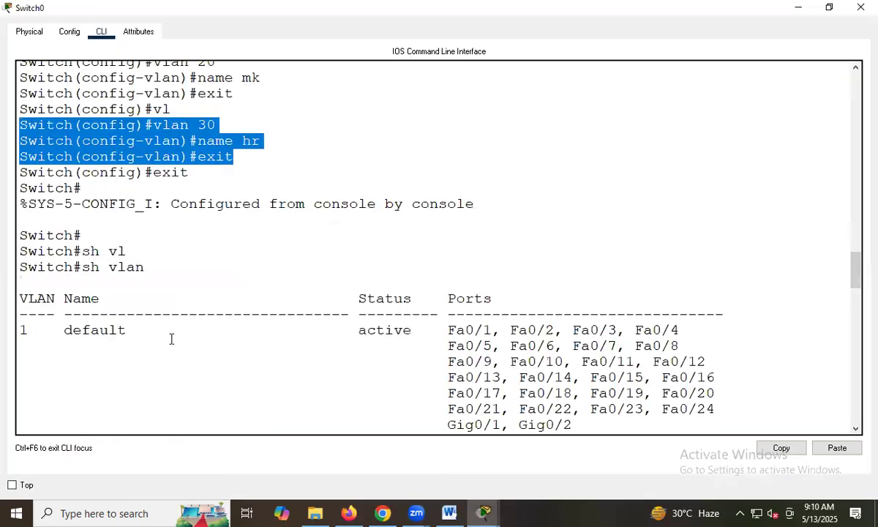
scroll(171, 339, down, 6)
scroll(172, 169, up, 4)
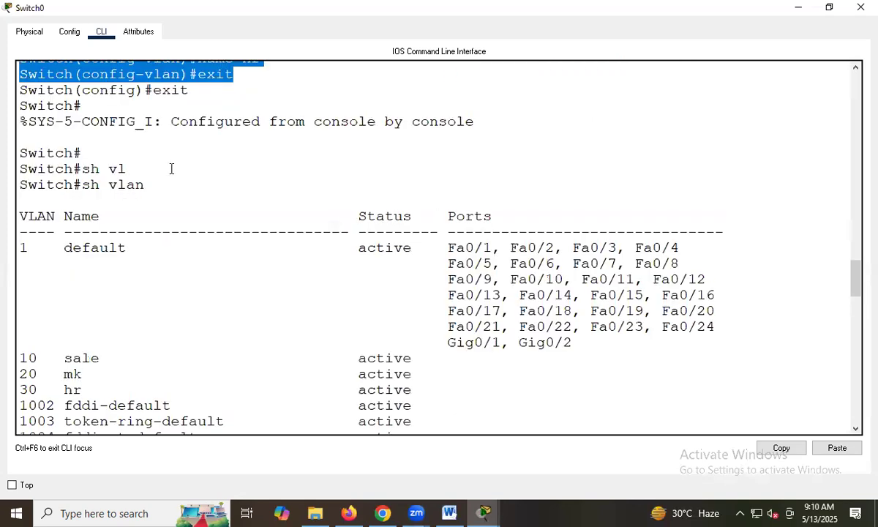
scroll(173, 169, down, 3)
scroll(180, 253, down, 3)
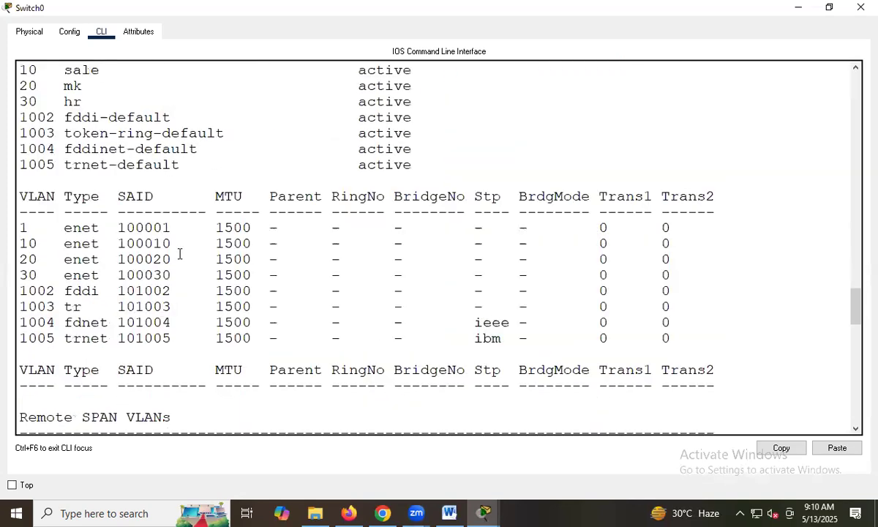
scroll(166, 300, down, 4)
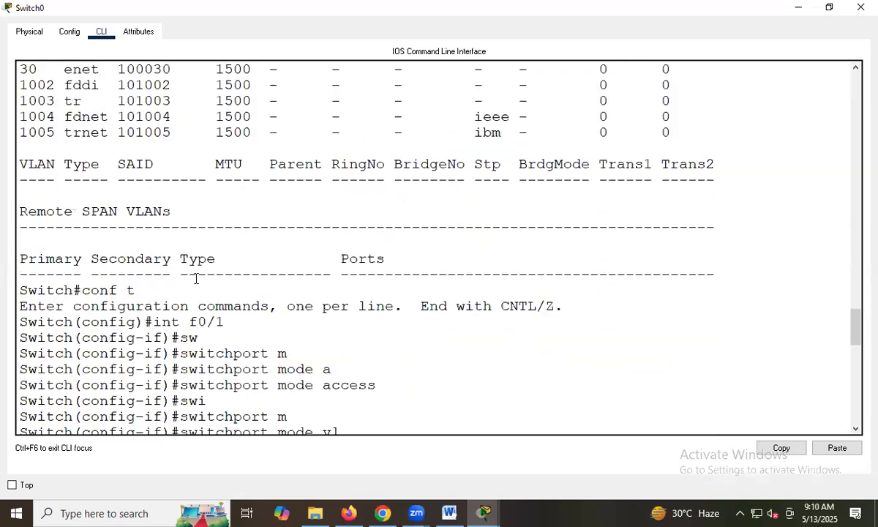
scroll(156, 307, down, 8)
triple_click(6, 308)
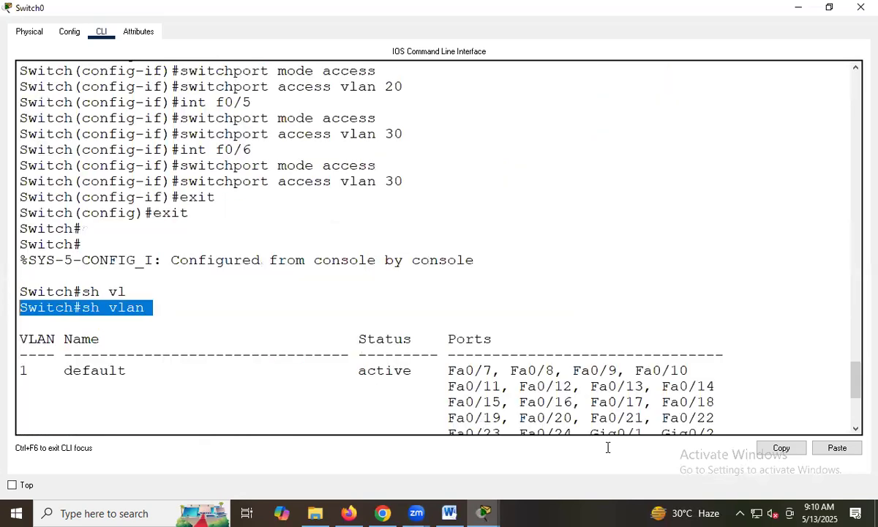
click(782, 448)
click(143, 305)
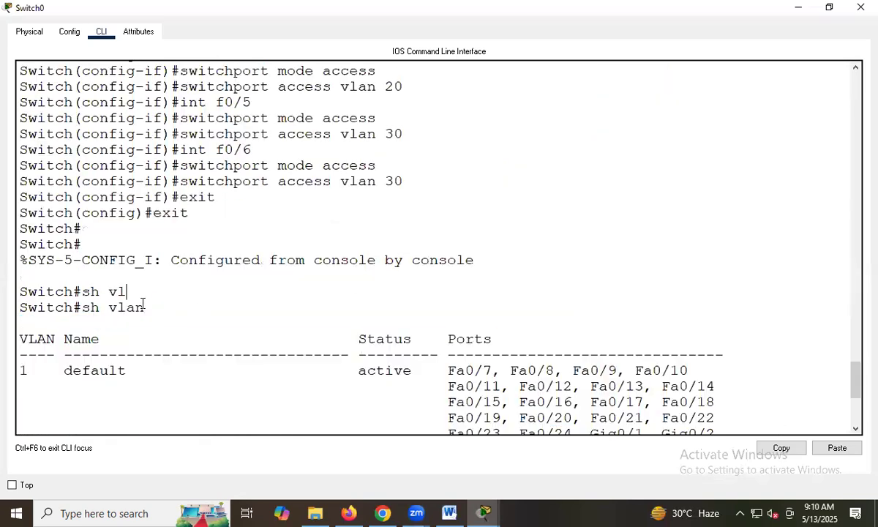
triple_click(6, 308)
click(790, 448)
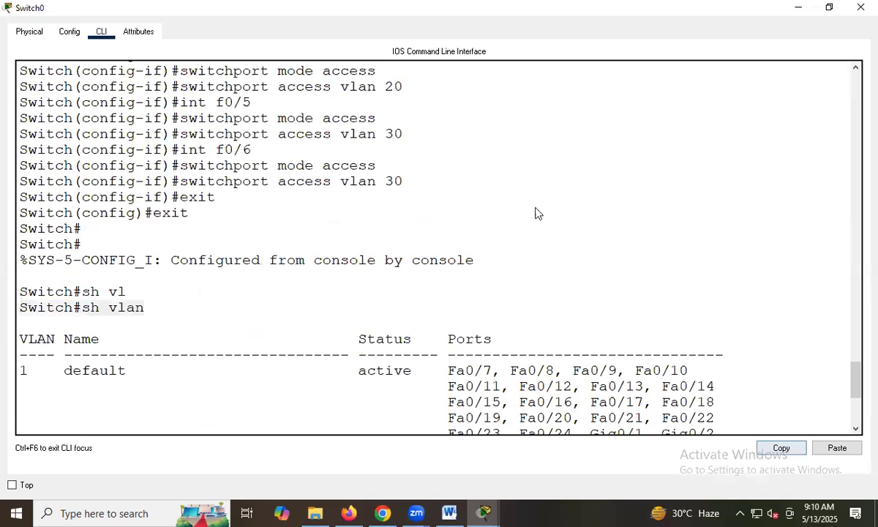
Add the copied Switch#sh vlan line below the VLAN 30 block in the topology note.
key(alt+Tab)
click(371, 250)
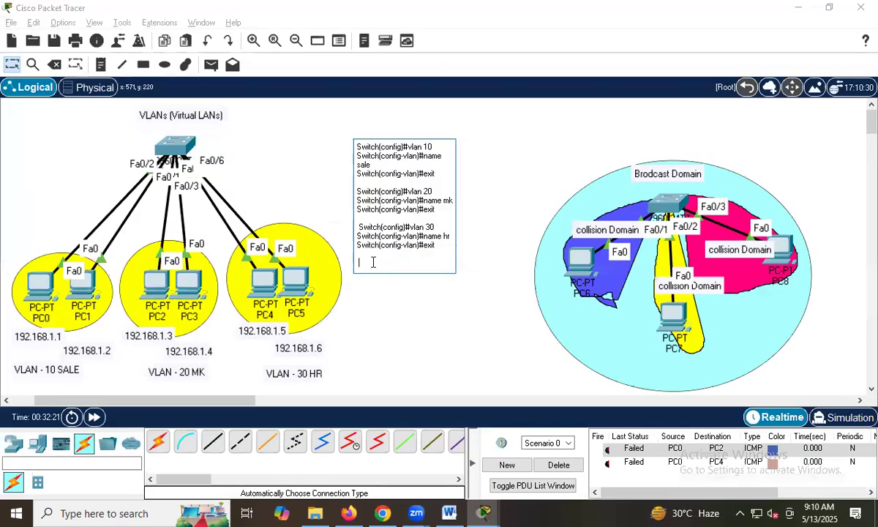
key(ctrl+v)
Copy the Switch(config)#int f0/1 line from Switch0's CLI, add it below sh vlan in the note, and return to the CLI.
key(alt+Tab)
scroll(225, 233, up, 3)
scroll(225, 233, up, 5)
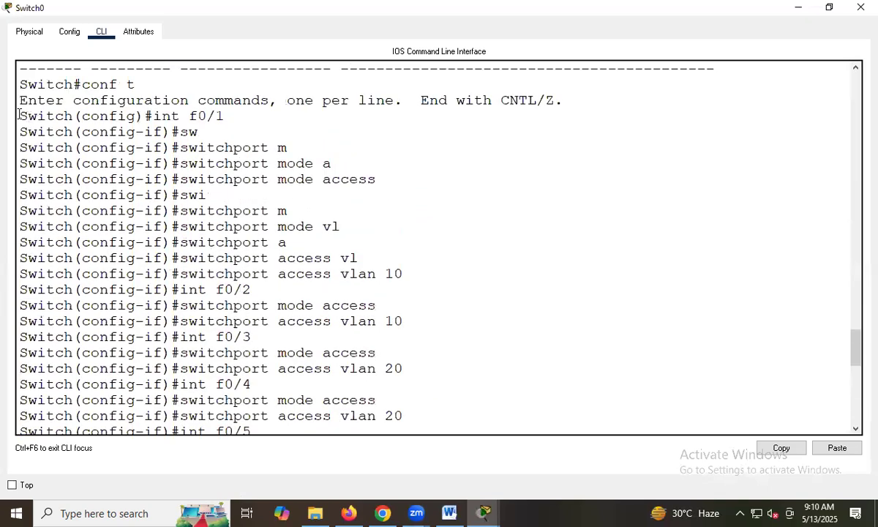
drag(19, 114, 170, 115)
drag(224, 114, 224, 115)
click(780, 447)
key(alt+Tab)
double_click(402, 282)
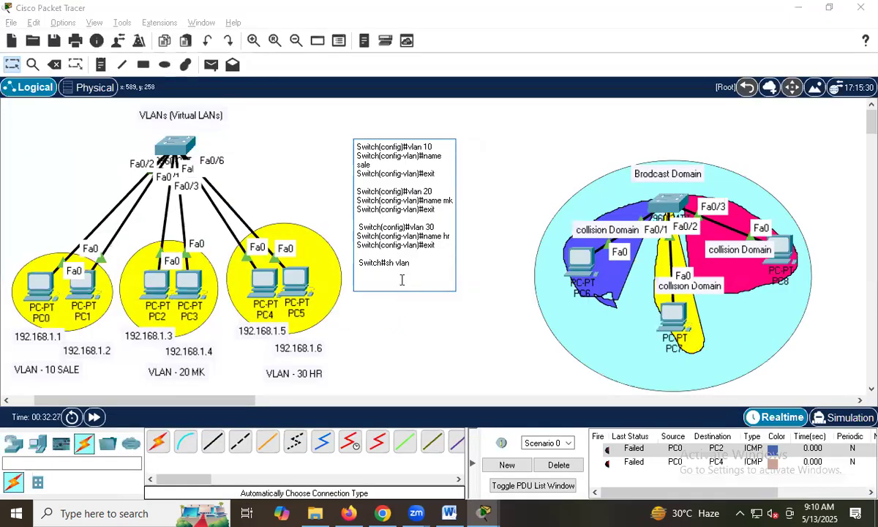
key(Return)
key(Return)
key(ctrl+v)
key(alt+Tab)
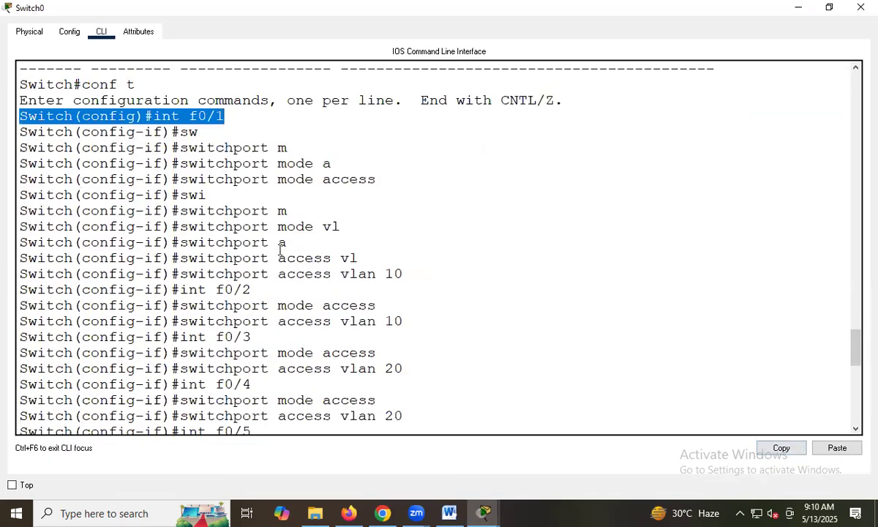
Copy the switchport mode access and switchport access vlan 10 lines from Switch0's CLI and add them below int f0/1 in the note.
drag(22, 305, 407, 322)
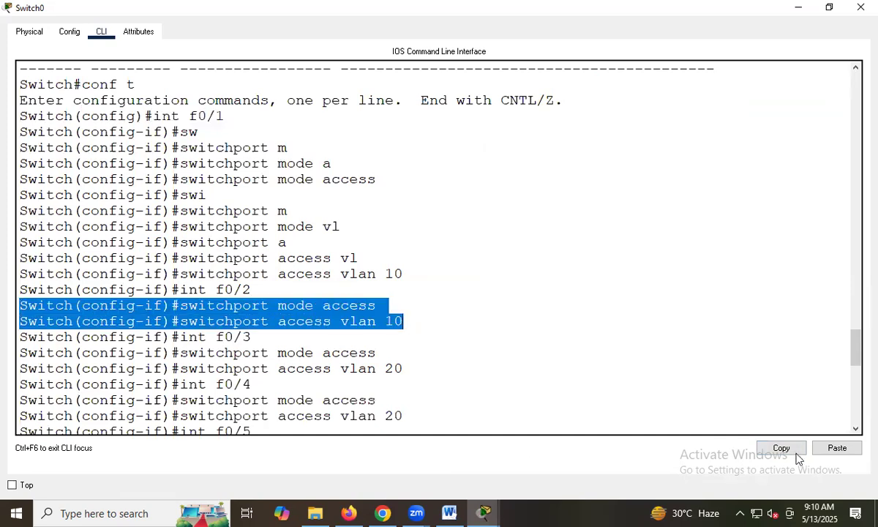
key(alt+Tab)
click(422, 306)
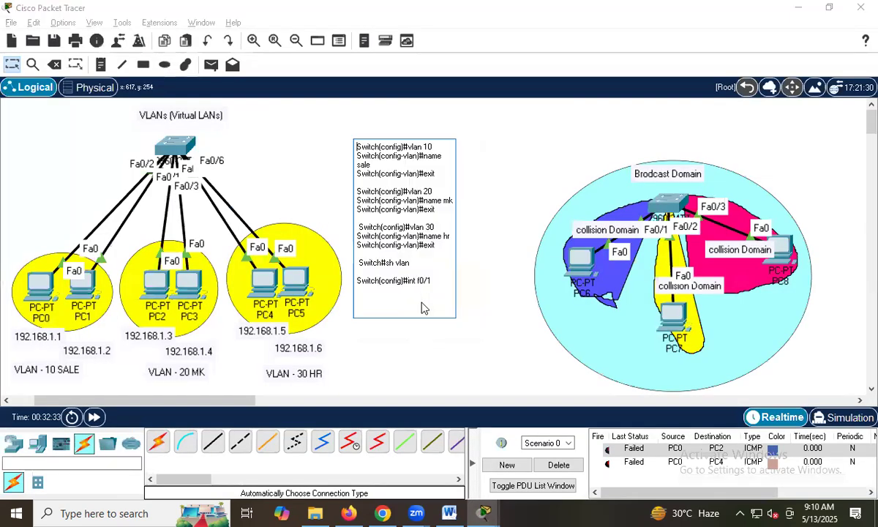
key(ctrl+v)
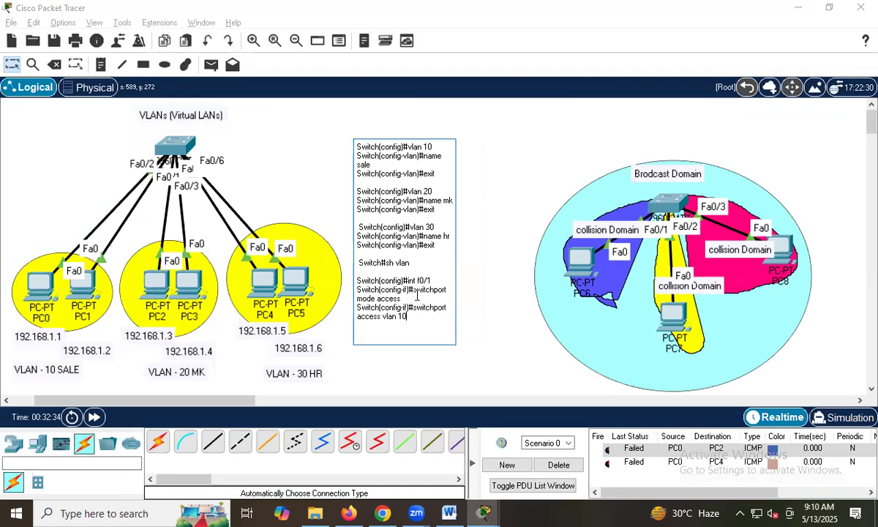
Copy the CLI block from int f0/2 through int f0/6's switchport access vlan 30 line in Switch0's history.
key(alt+Tab)
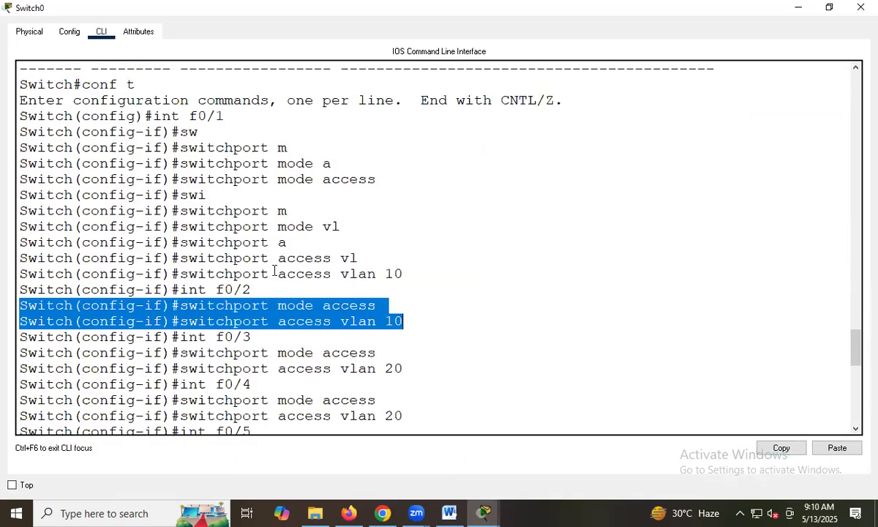
click(273, 273)
drag(24, 289, 296, 366)
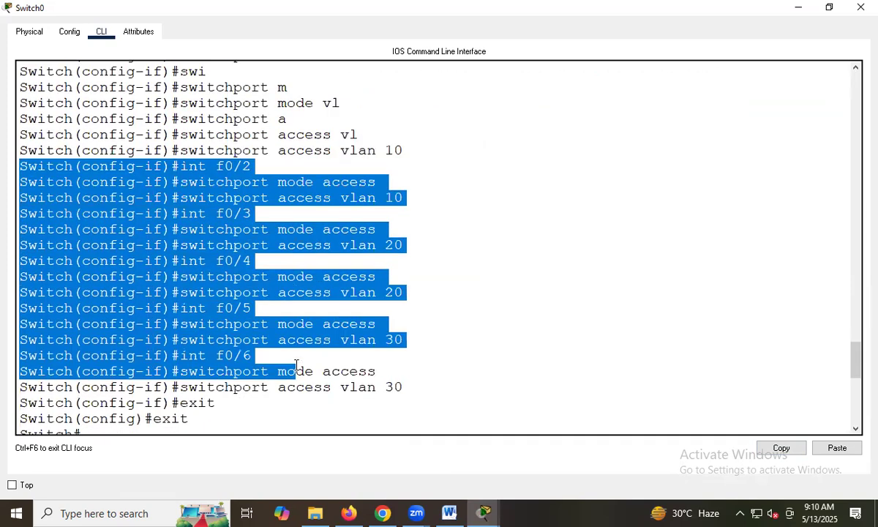
scroll(297, 366, down, 1)
drag(392, 353, 404, 348)
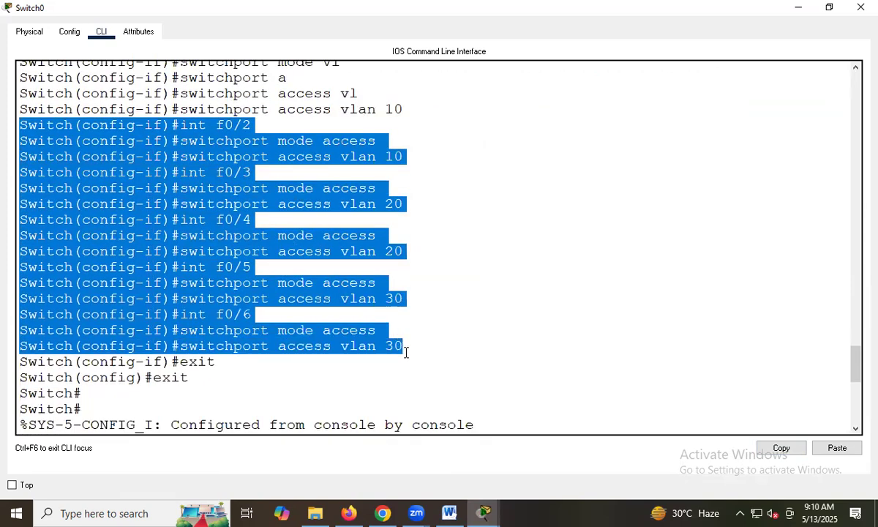
click(784, 448)
Add the copied int f0/2 to f0/6 port assignments below the f0/1 lines in the topology note and finish editing it.
key(alt+Tab)
click(417, 325)
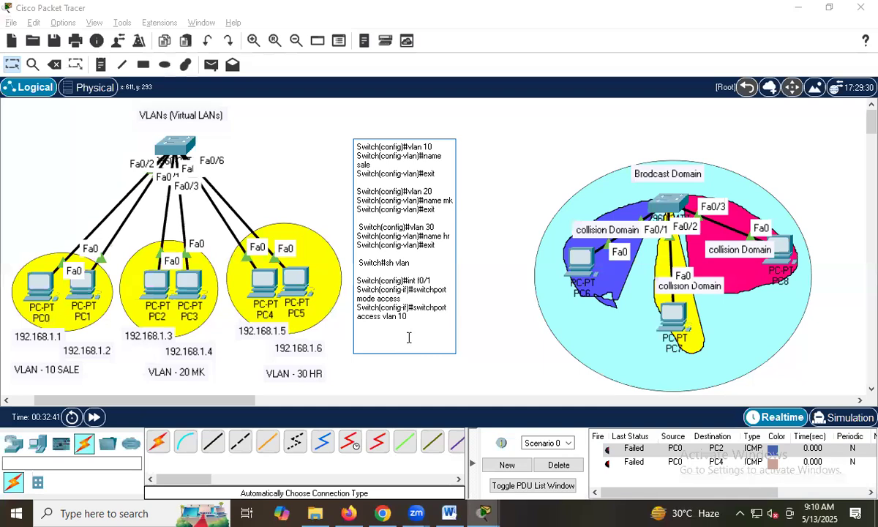
key(ctrl+v)
click(549, 230)
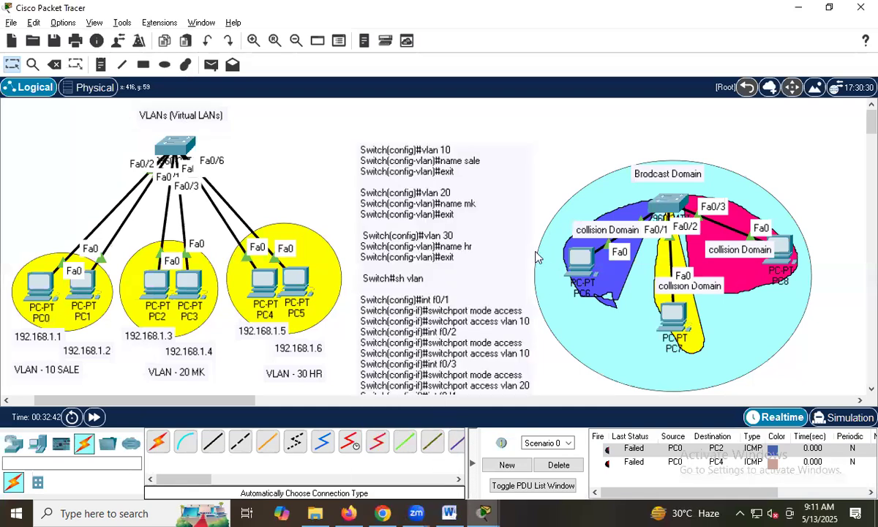
Move the command note into the gap between the VLAN 30 ellipse and the broadcast domain circle, so the whole note fits on the canvas.
drag(379, 170, 341, 114)
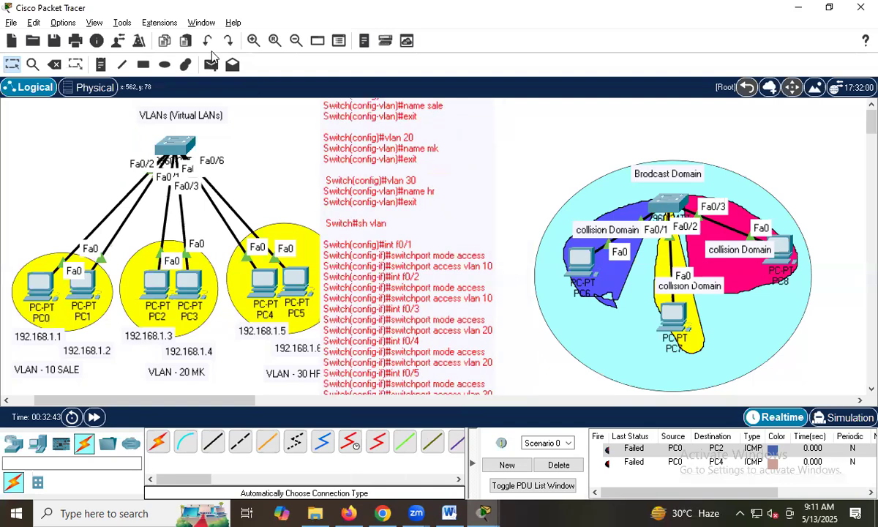
click(292, 42)
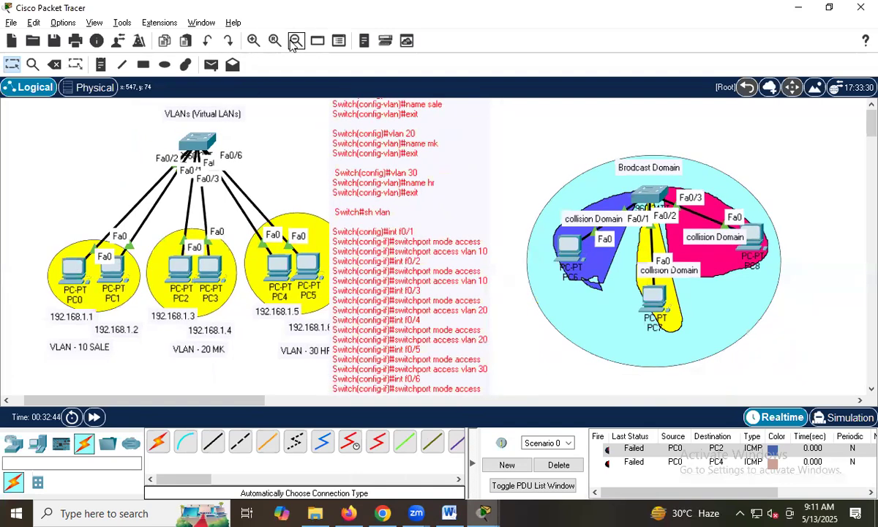
click(294, 42)
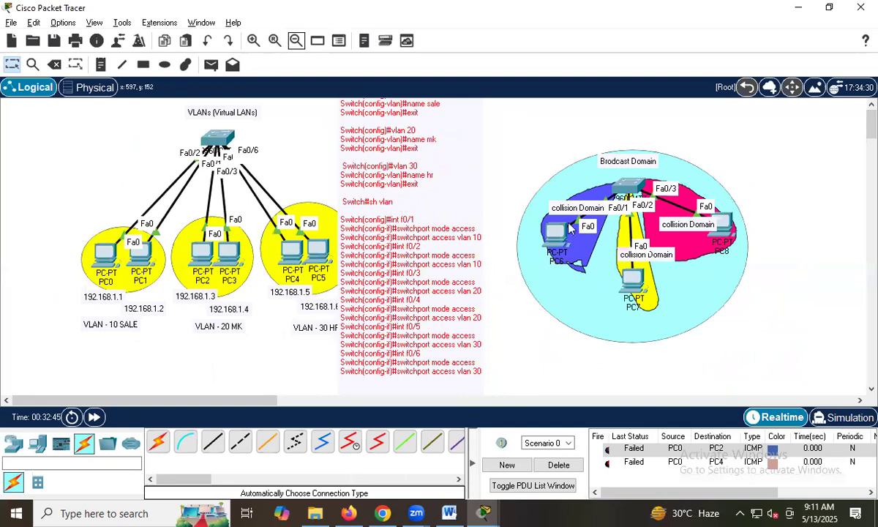
drag(417, 244, 437, 261)
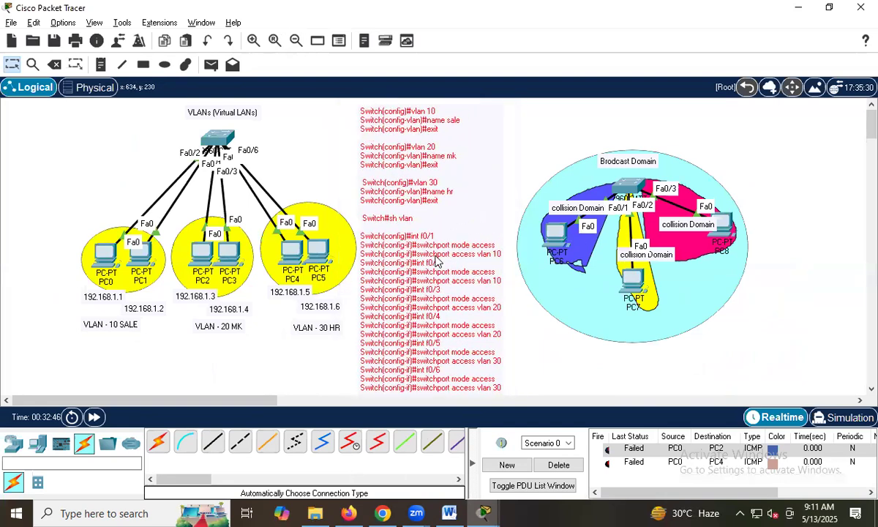
click(551, 127)
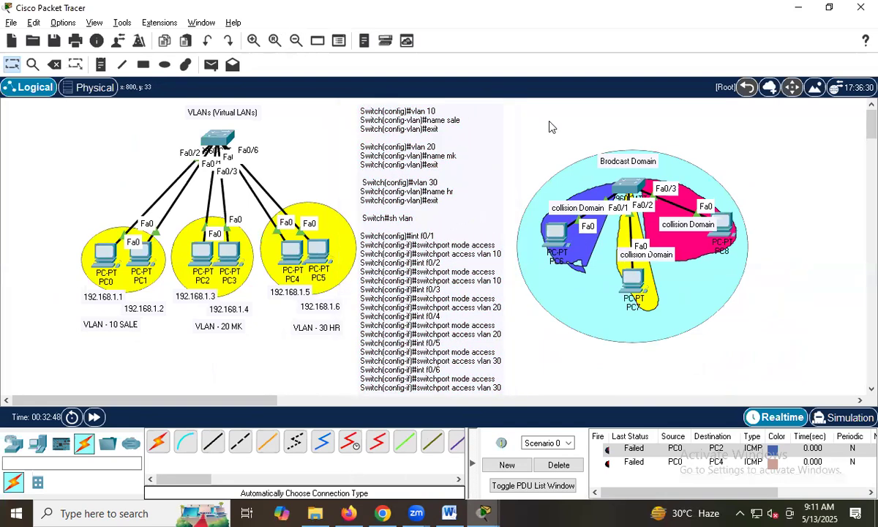